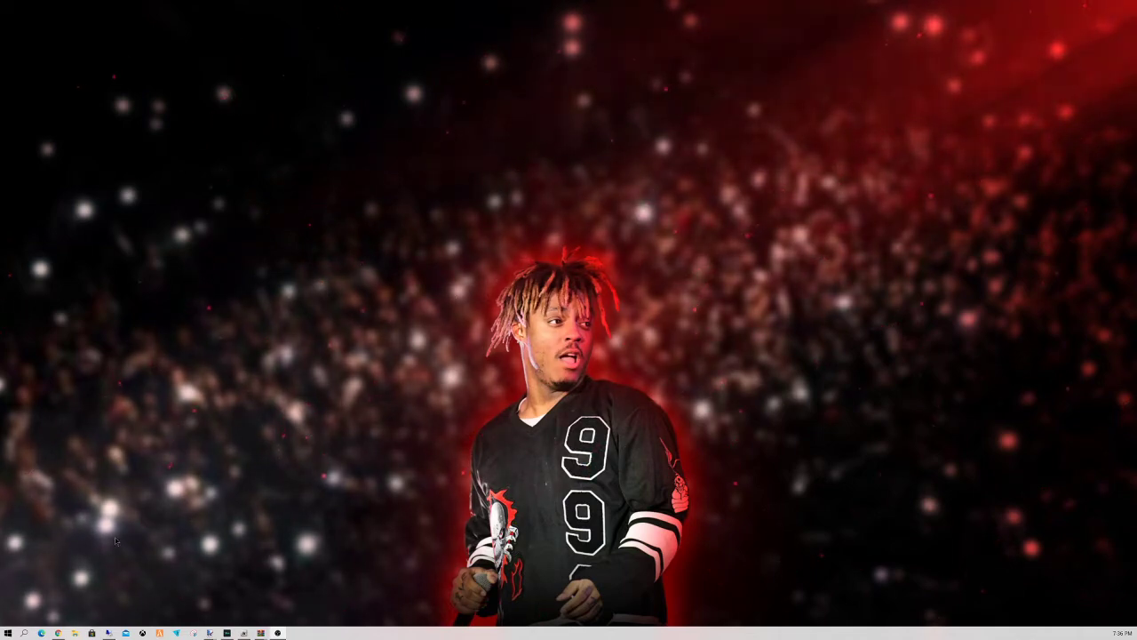
Step: Launch File Explorer from the Start search and open the C: drive
{"action": "left_click", "coordinate": [7, 633]}
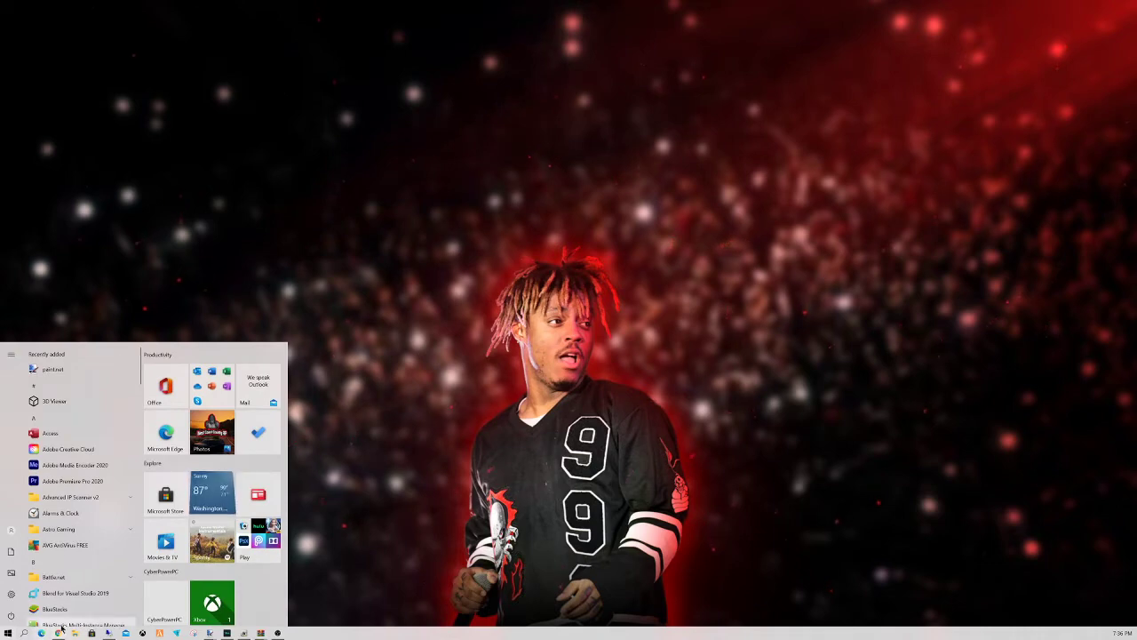
{"action": "left_click", "coordinate": [24, 632]}
{"action": "type", "text": "file"}
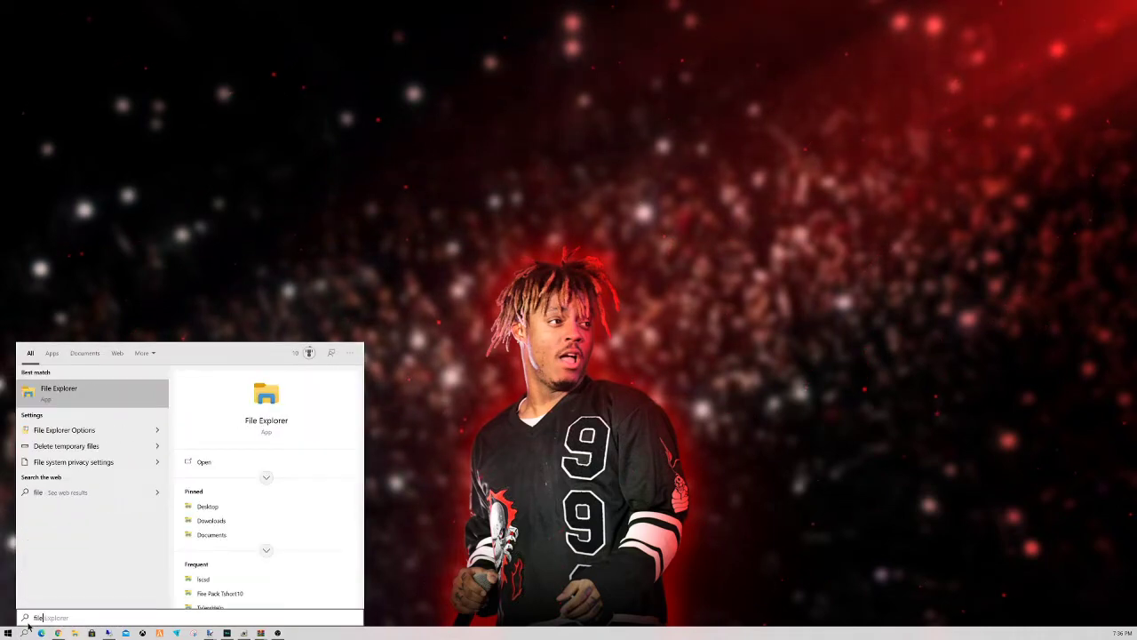
{"action": "key", "text": "Return"}
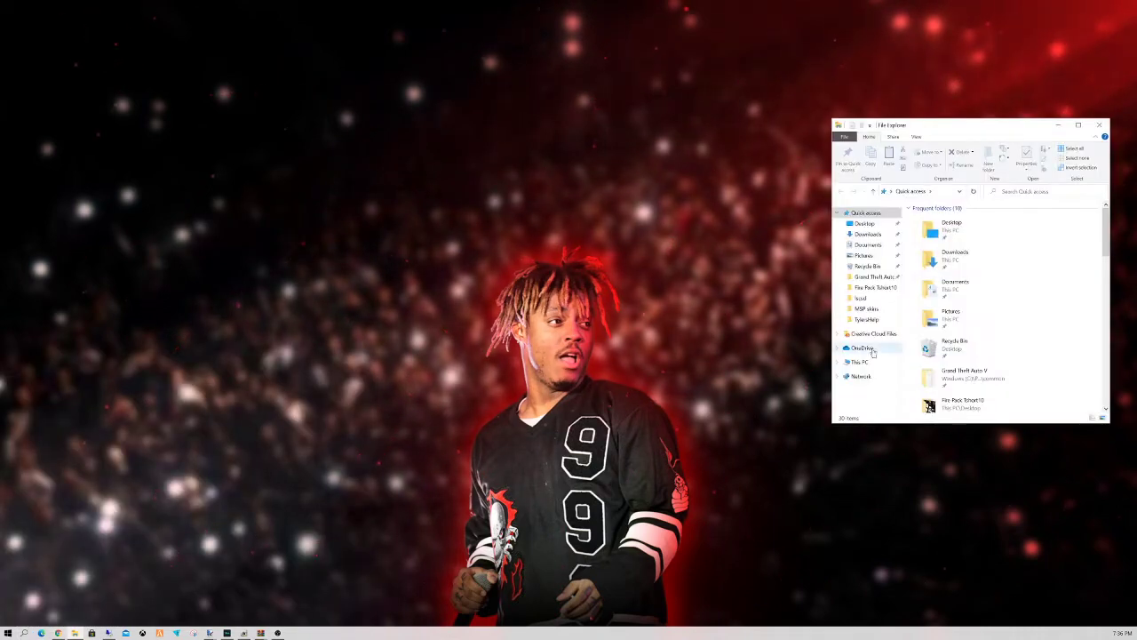
{"action": "left_click", "coordinate": [858, 362]}
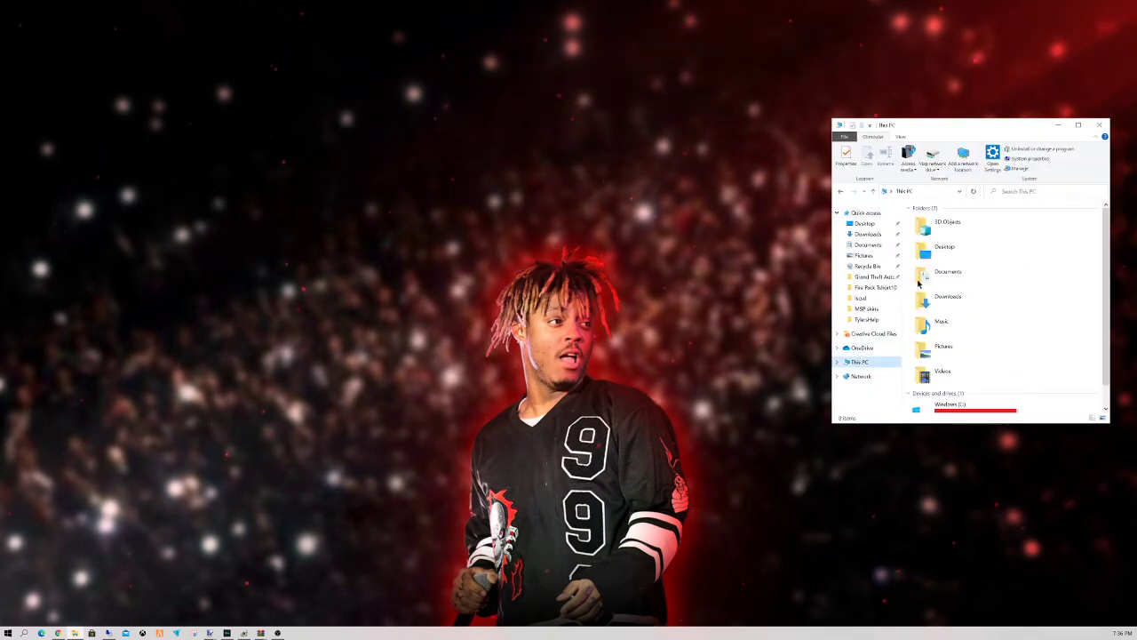
{"action": "double_click", "coordinate": [949, 404]}
{"action": "left_click_drag", "start_coordinate": [980, 133], "coordinate": [680, 70]}
Step: Create a test folder named 'sdasdasd' on the C: drive, then delete it
{"action": "right_click", "coordinate": [678, 300]}
{"action": "mouse_move", "coordinate": [710, 396]}
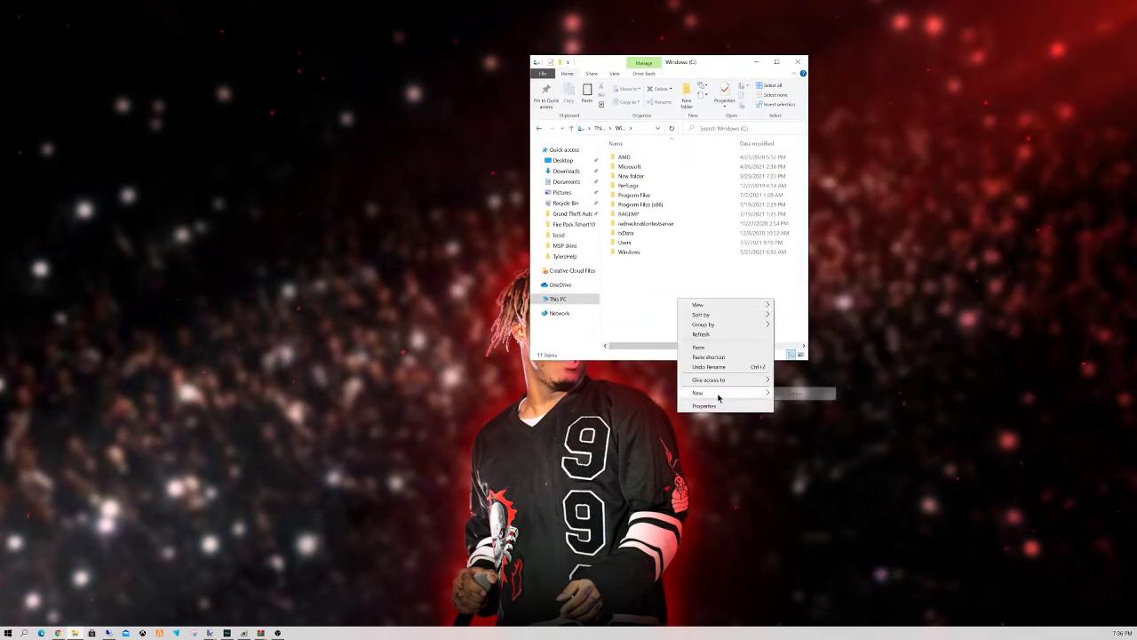
{"action": "left_click", "coordinate": [793, 392]}
{"action": "type", "text": "sdasdasd"}
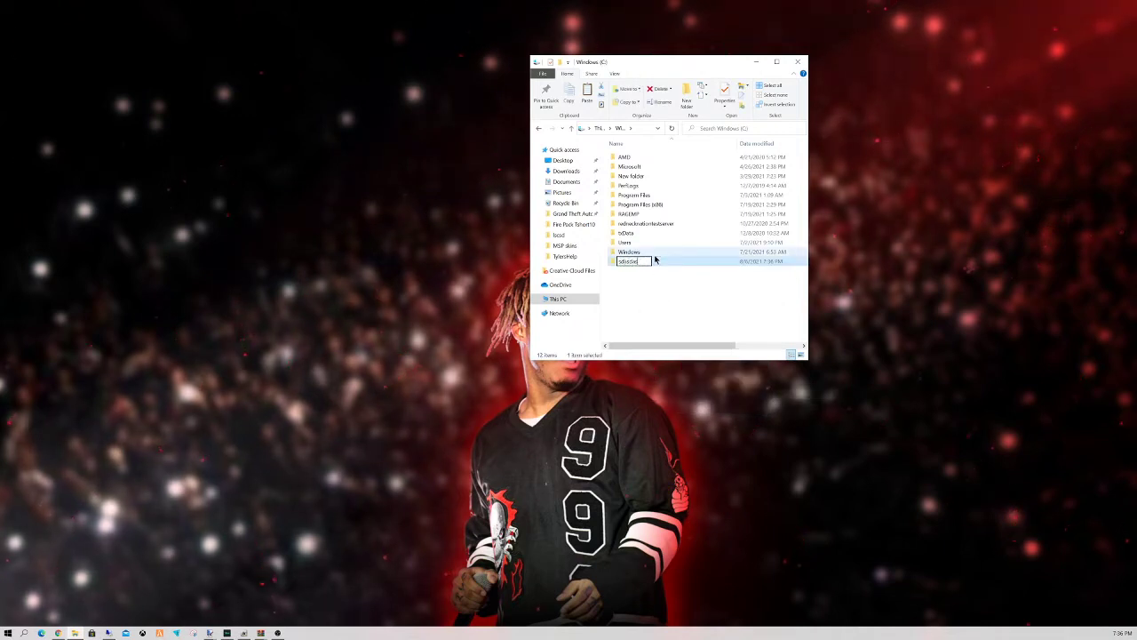
{"action": "key", "text": "Return"}
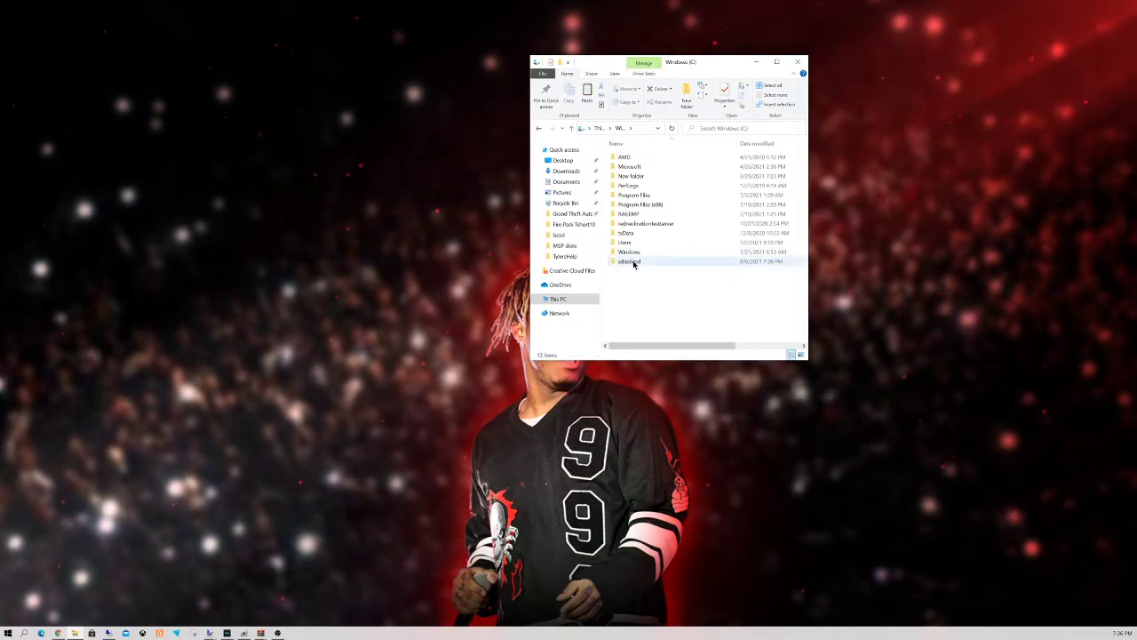
{"action": "right_click", "coordinate": [635, 263]}
{"action": "left_click", "coordinate": [701, 465]}
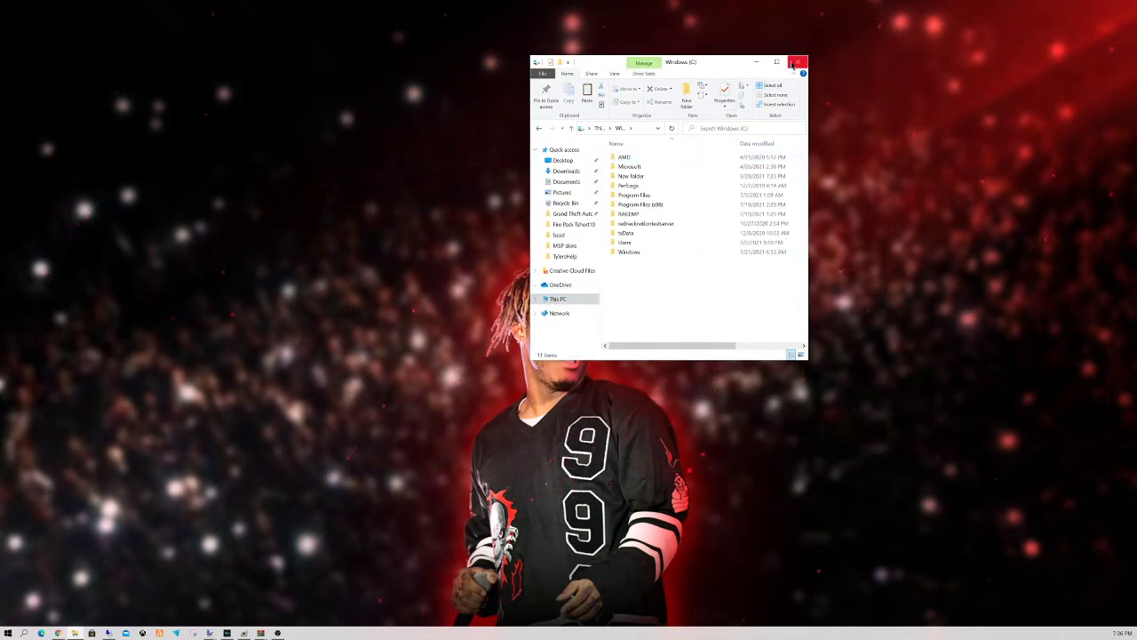
Step: Run runserver.bat from redirectnationtestserver, then close the server console and Explorer
{"action": "left_click", "coordinate": [663, 226]}
{"action": "double_click", "coordinate": [662, 226]}
{"action": "scroll", "coordinate": [681, 252], "scroll_direction": "down", "scroll_amount": 5}
{"action": "scroll", "coordinate": [653, 277], "scroll_direction": "up", "scroll_amount": 6}
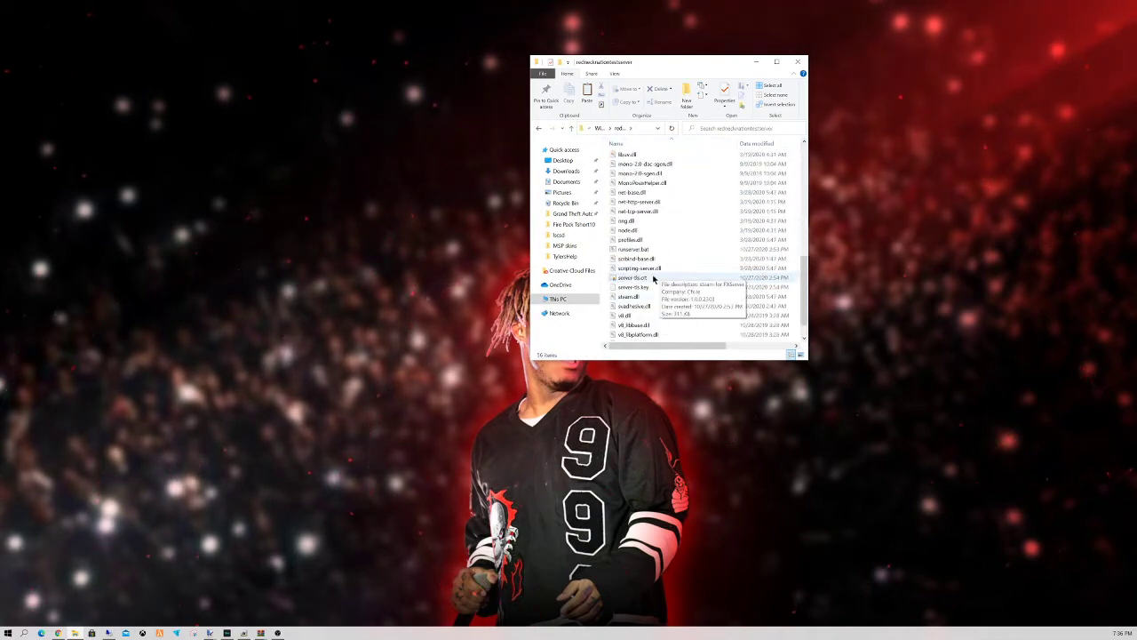
{"action": "scroll", "coordinate": [653, 281], "scroll_direction": "down", "scroll_amount": 6}
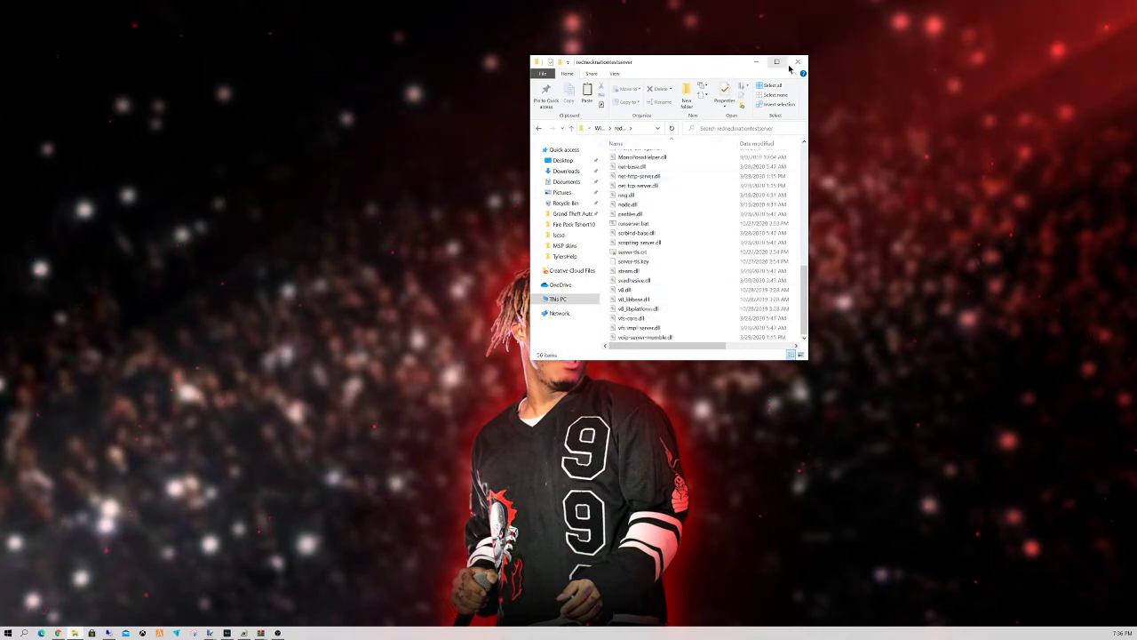
{"action": "double_click", "coordinate": [634, 225]}
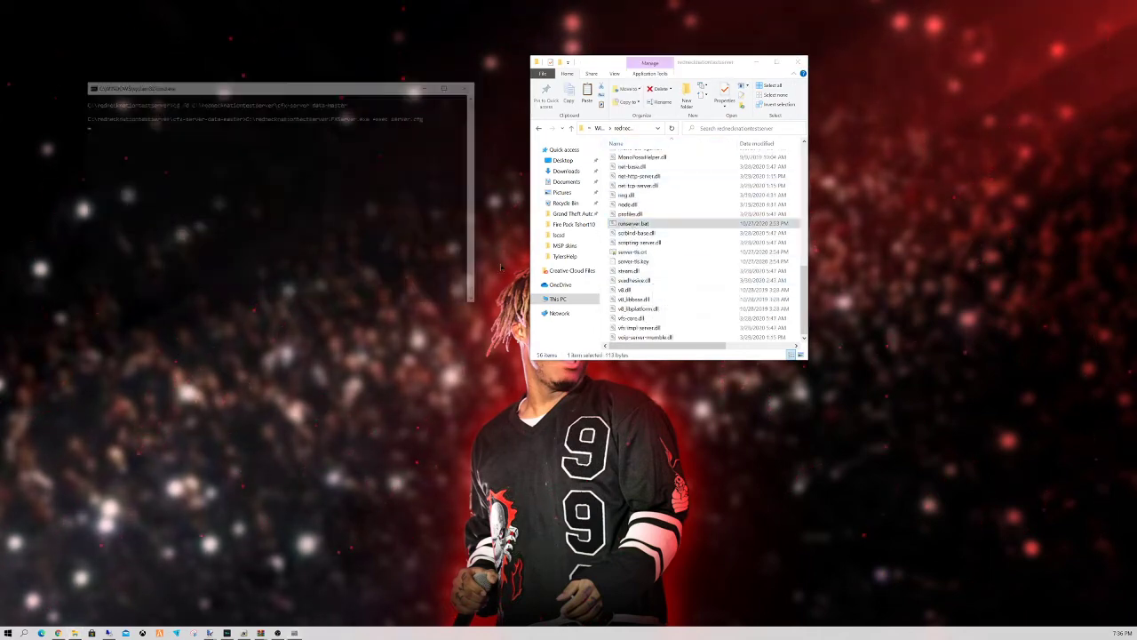
{"action": "left_click", "coordinate": [471, 88]}
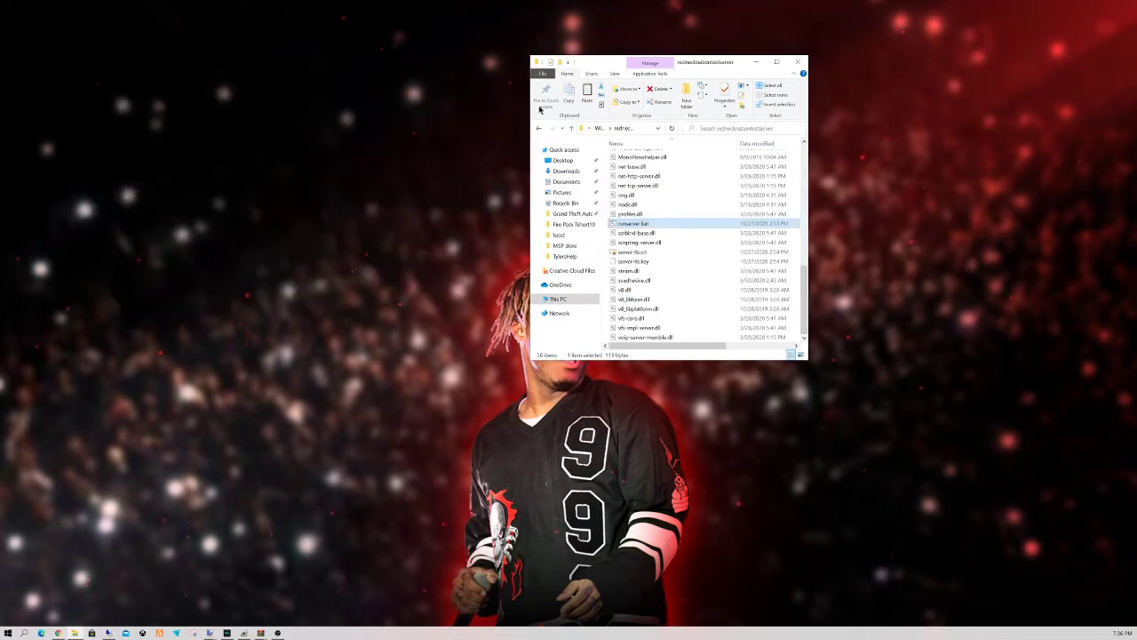
{"action": "left_click", "coordinate": [803, 61]}
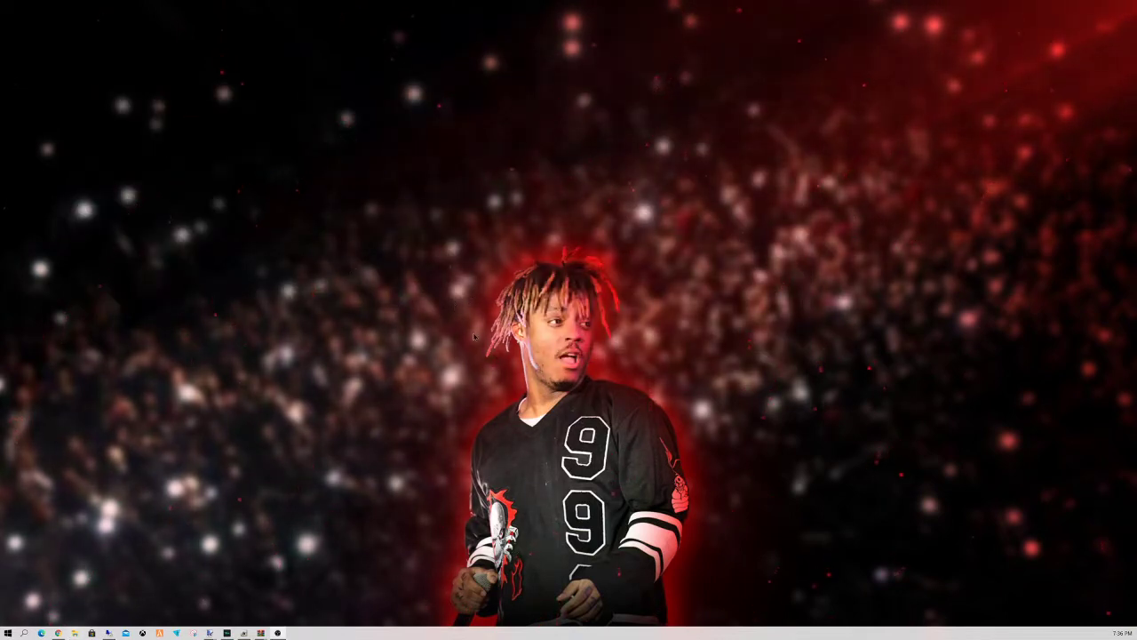
Step: Create a new desktop folder named 'ez' and drag it toward the top centre
{"action": "right_click", "coordinate": [338, 289]}
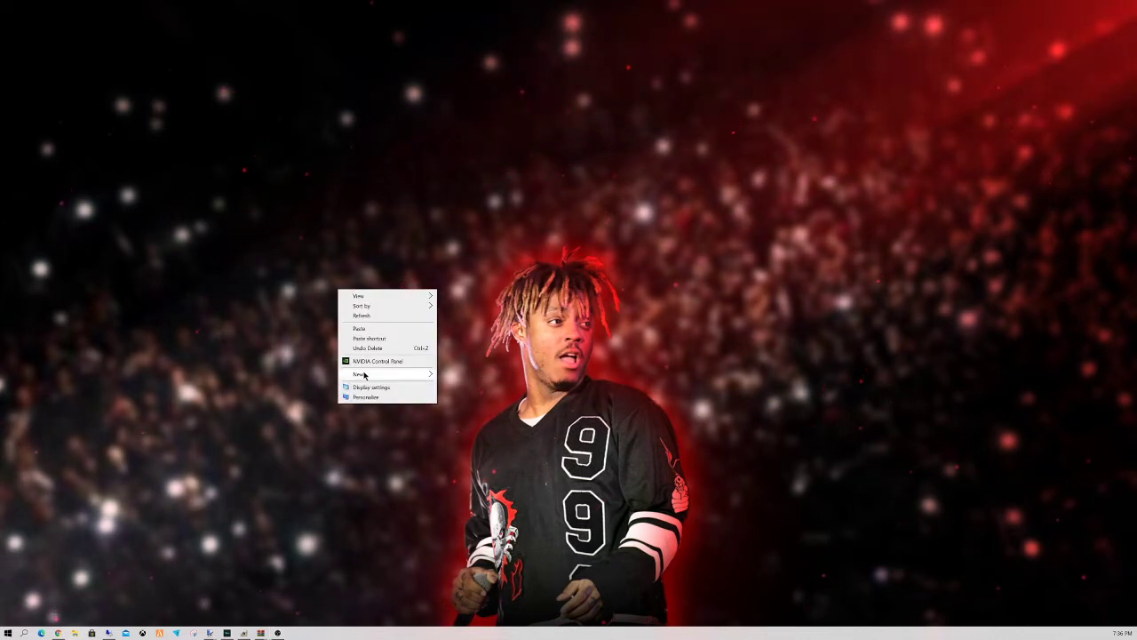
{"action": "mouse_move", "coordinate": [364, 375]}
{"action": "left_click", "coordinate": [457, 375]}
{"action": "key", "text": "BackSpace"}
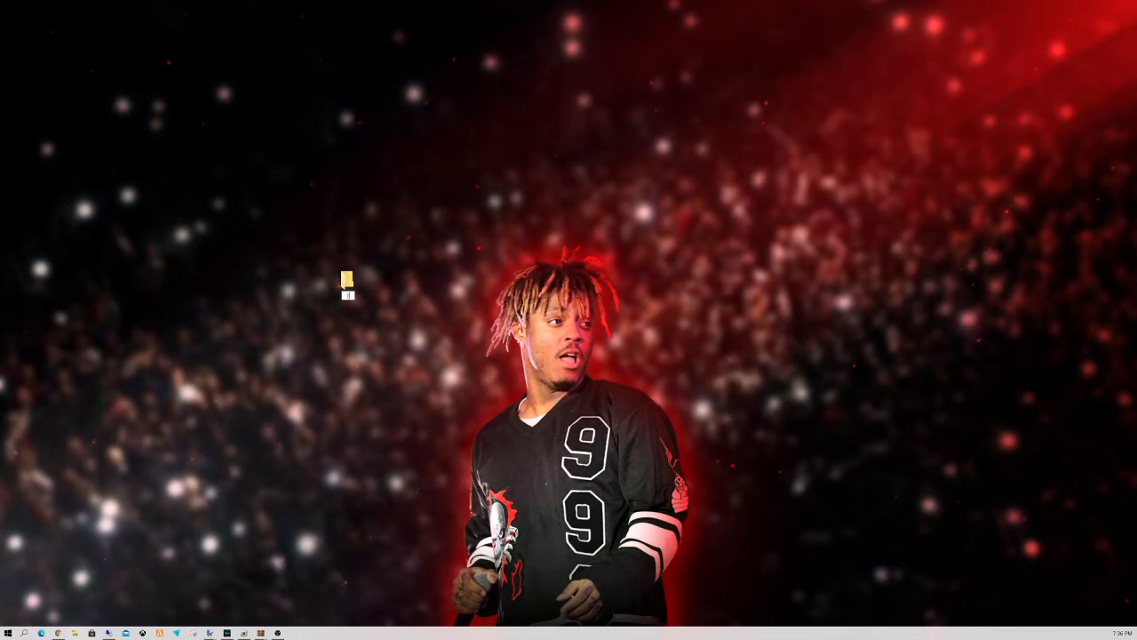
{"action": "type", "text": "ez"}
{"action": "key", "text": "Return"}
{"action": "left_click_drag", "start_coordinate": [347, 282], "coordinate": [542, 247]}
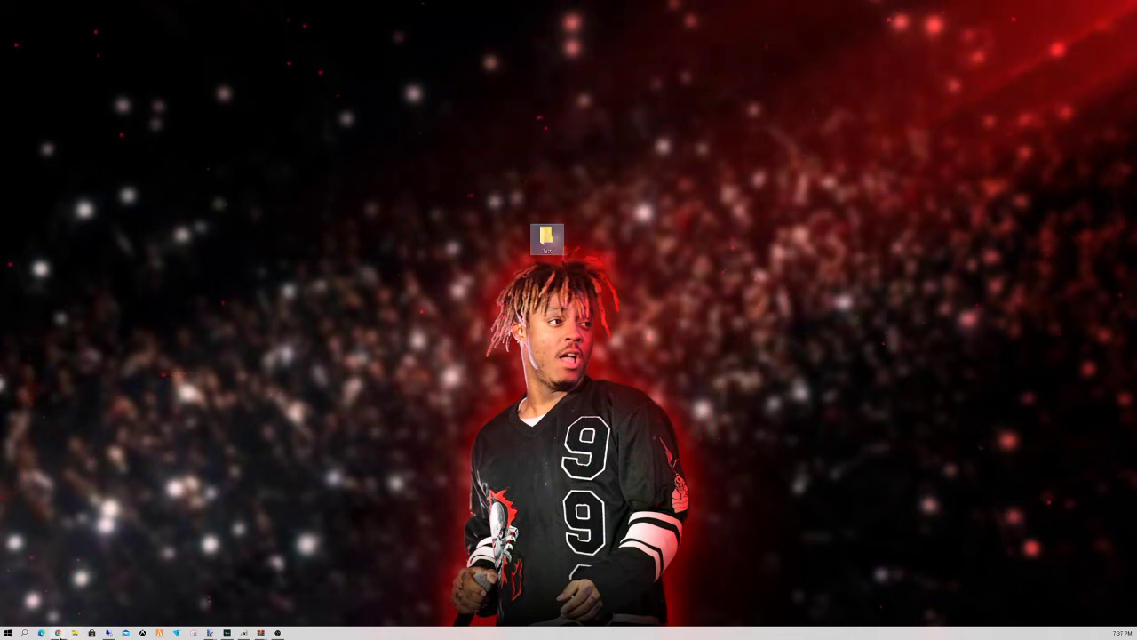
Step: Restore Chrome and close the leftover Yahoo search results tab
{"action": "mouse_move", "coordinate": [58, 634]}
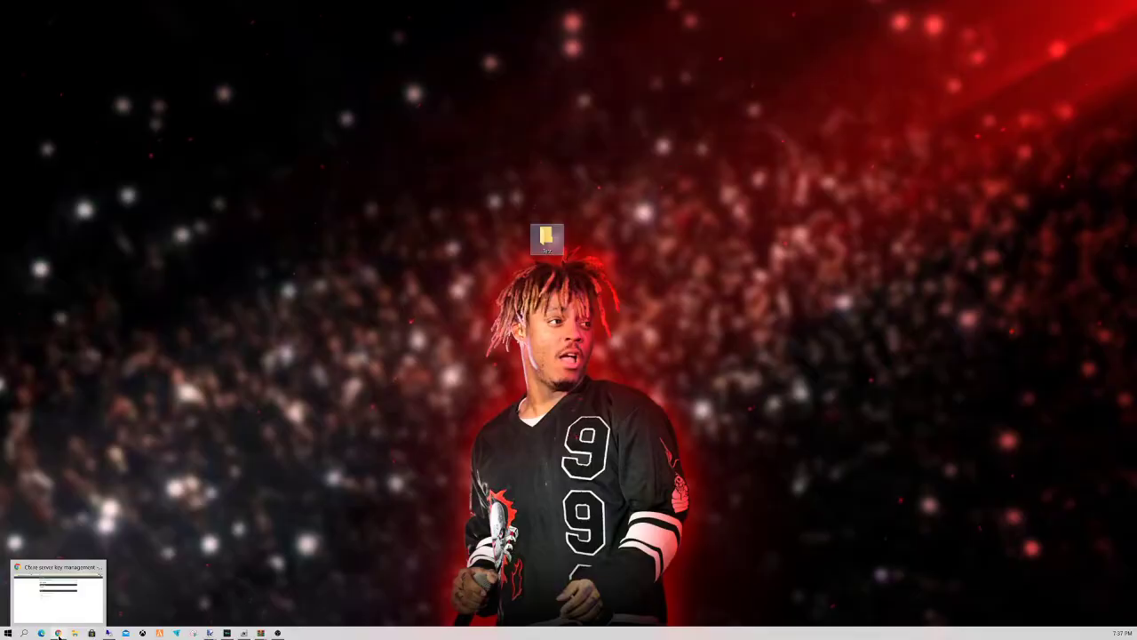
{"action": "left_click", "coordinate": [58, 633]}
{"action": "left_click", "coordinate": [69, 7]}
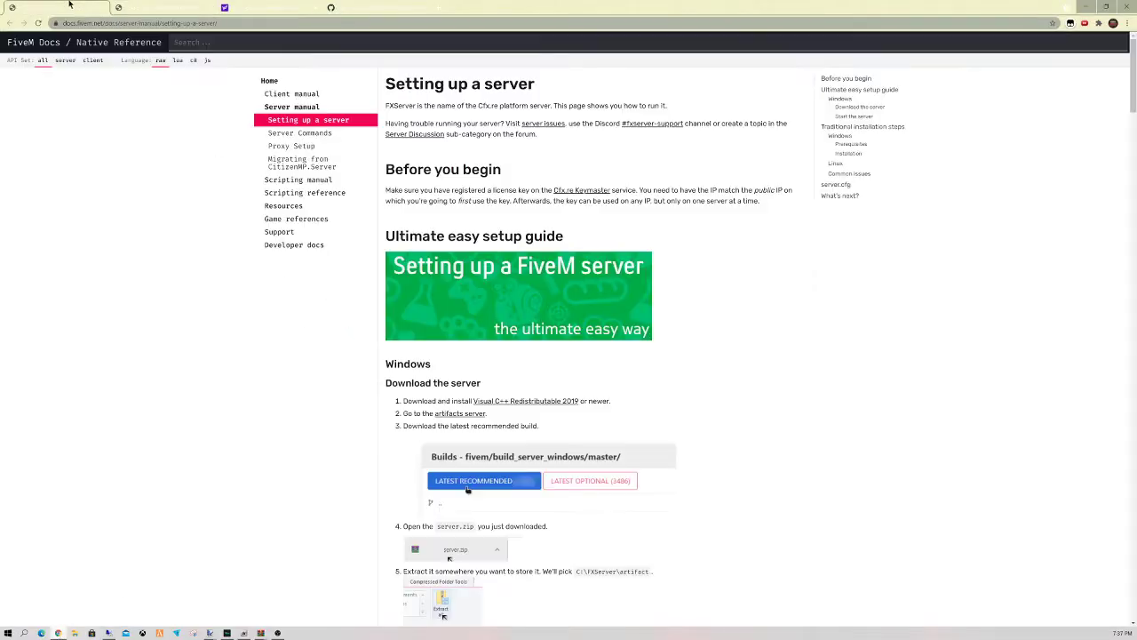
{"action": "left_click", "coordinate": [294, 8]}
{"action": "left_click", "coordinate": [315, 8]}
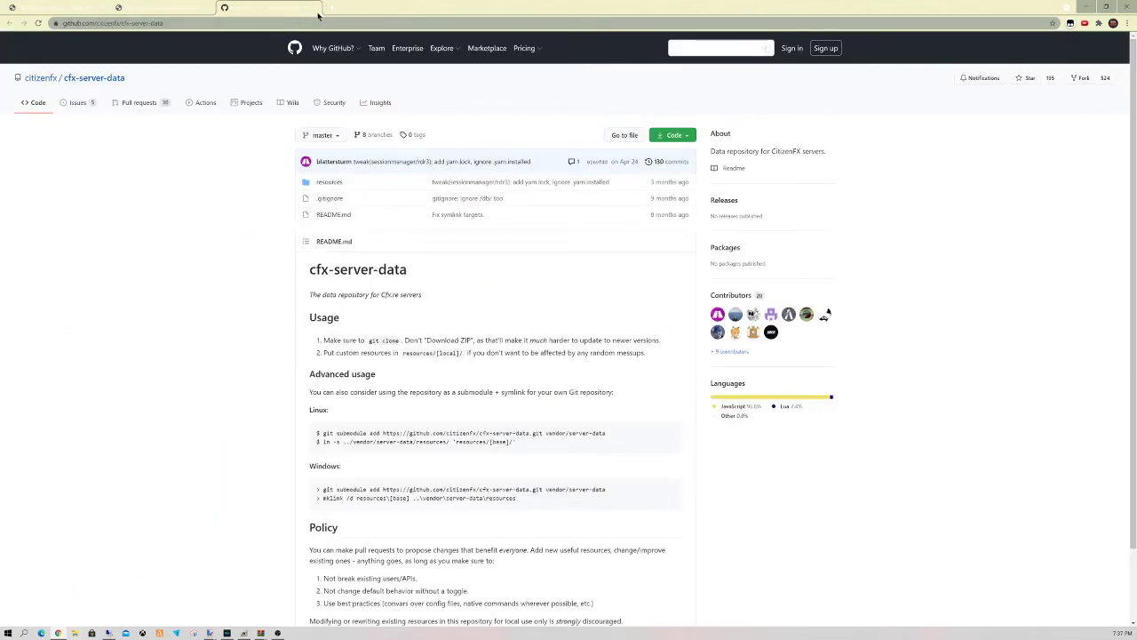
Step: Return to the FiveM Docs setup guide and scroll down to the Start the server steps
{"action": "left_click", "coordinate": [40, 4]}
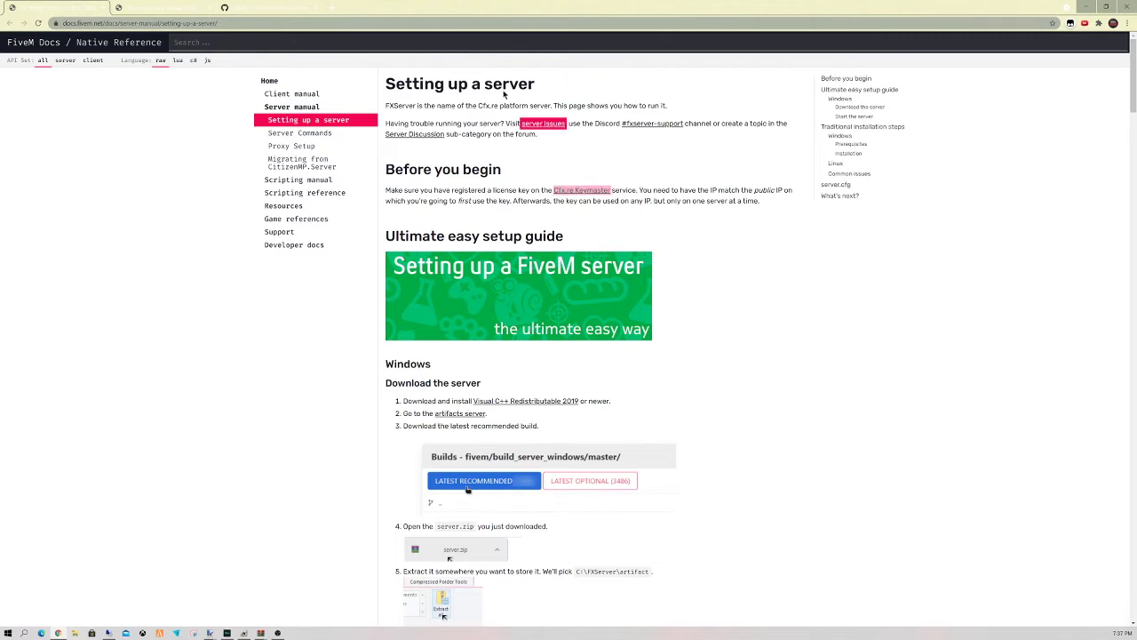
{"action": "scroll", "coordinate": [490, 216], "scroll_direction": "down", "scroll_amount": 1}
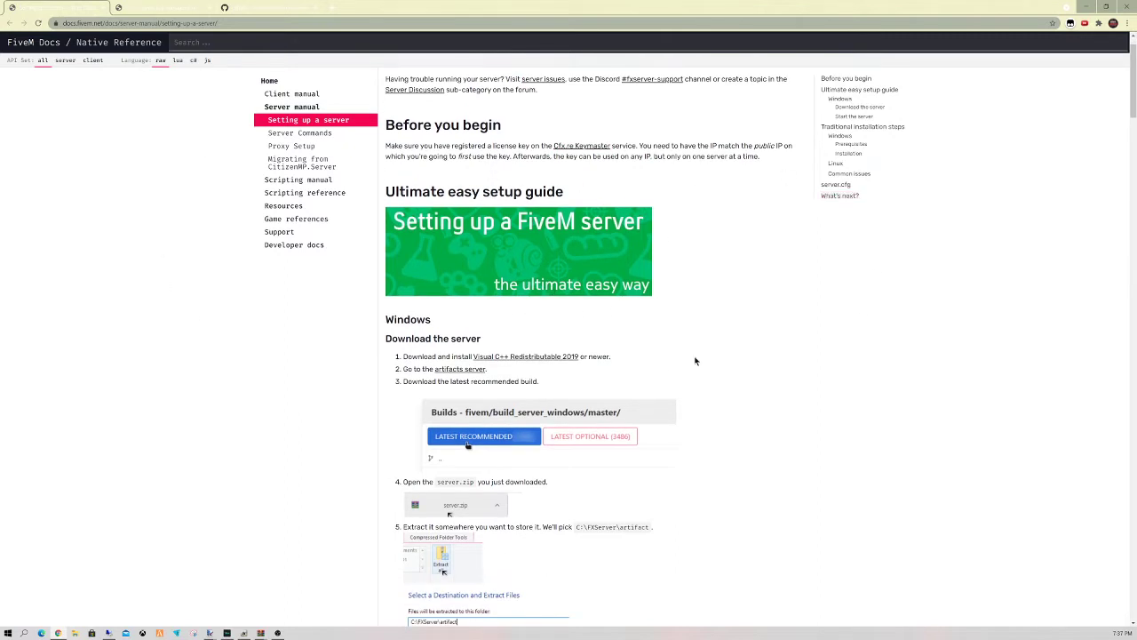
{"action": "scroll", "coordinate": [630, 292], "scroll_direction": "down", "scroll_amount": 1}
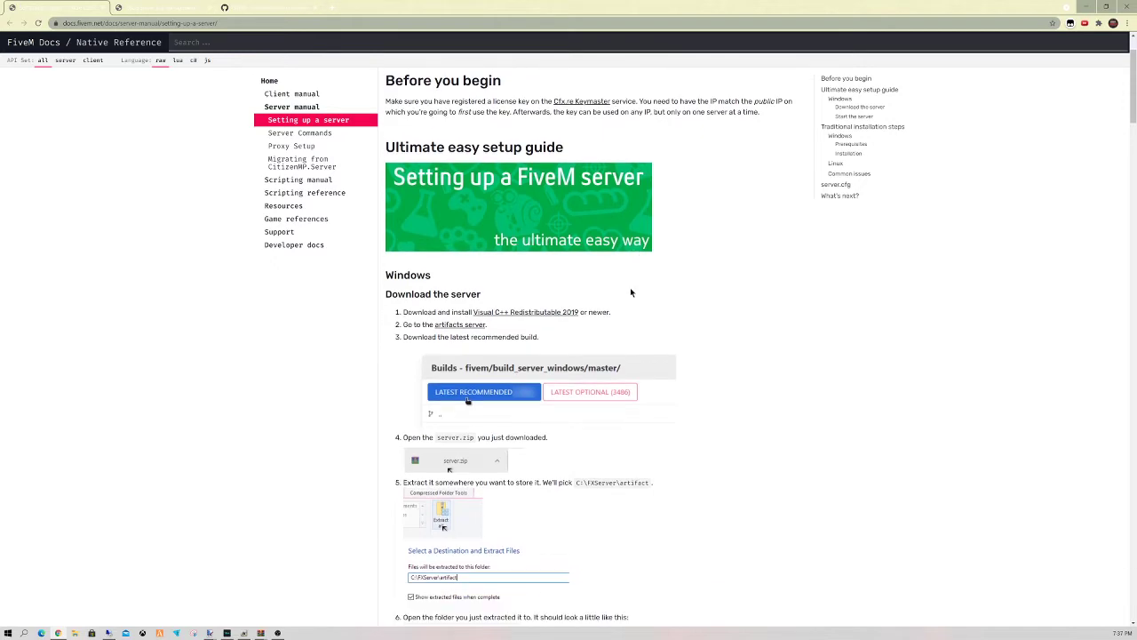
{"action": "scroll", "coordinate": [631, 291], "scroll_direction": "down", "scroll_amount": 4}
{"action": "scroll", "coordinate": [630, 292], "scroll_direction": "down", "scroll_amount": 10}
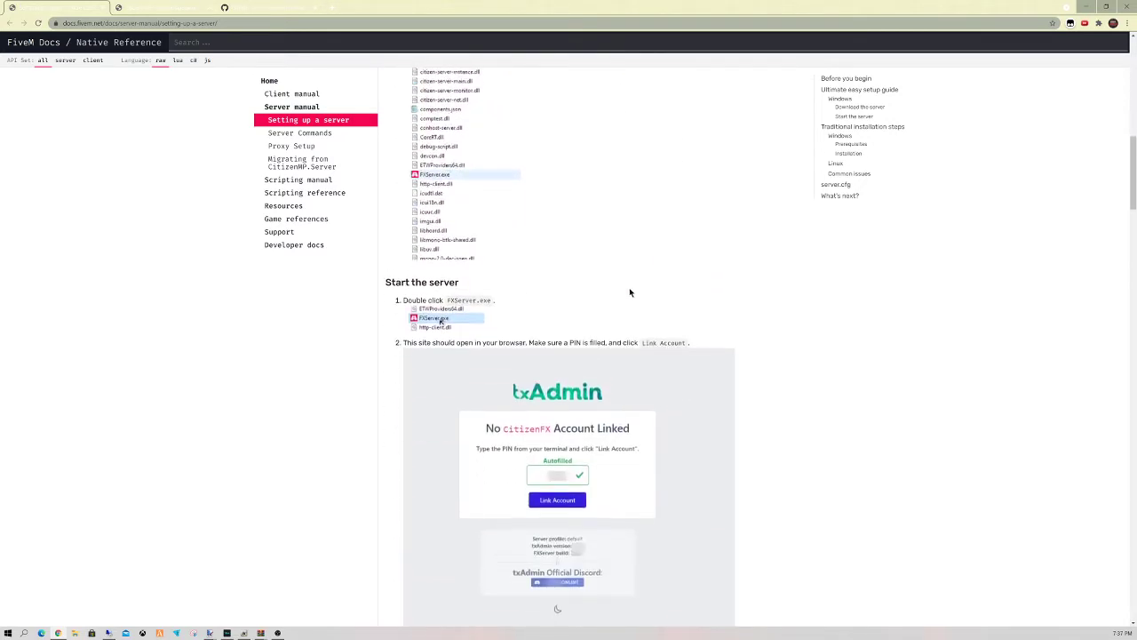
{"action": "scroll", "coordinate": [629, 292], "scroll_direction": "up", "scroll_amount": 5}
{"action": "scroll", "coordinate": [629, 292], "scroll_direction": "down", "scroll_amount": 6}
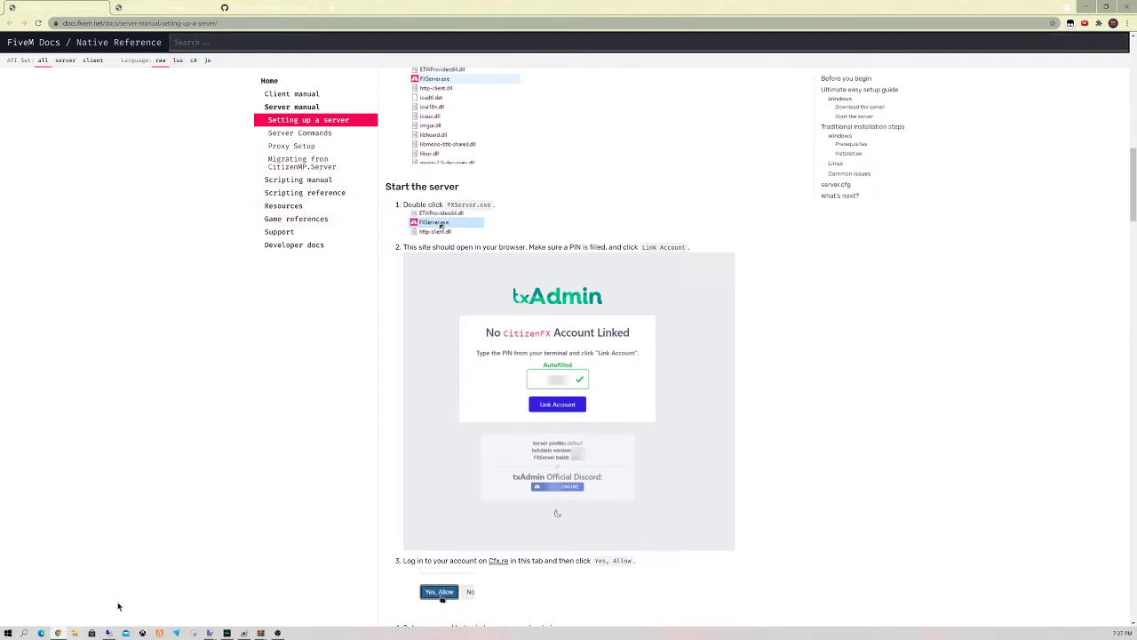
Step: In the remote session, go up to resources, close the essentialmode archive, and minimize the session
{"action": "mouse_move", "coordinate": [108, 633]}
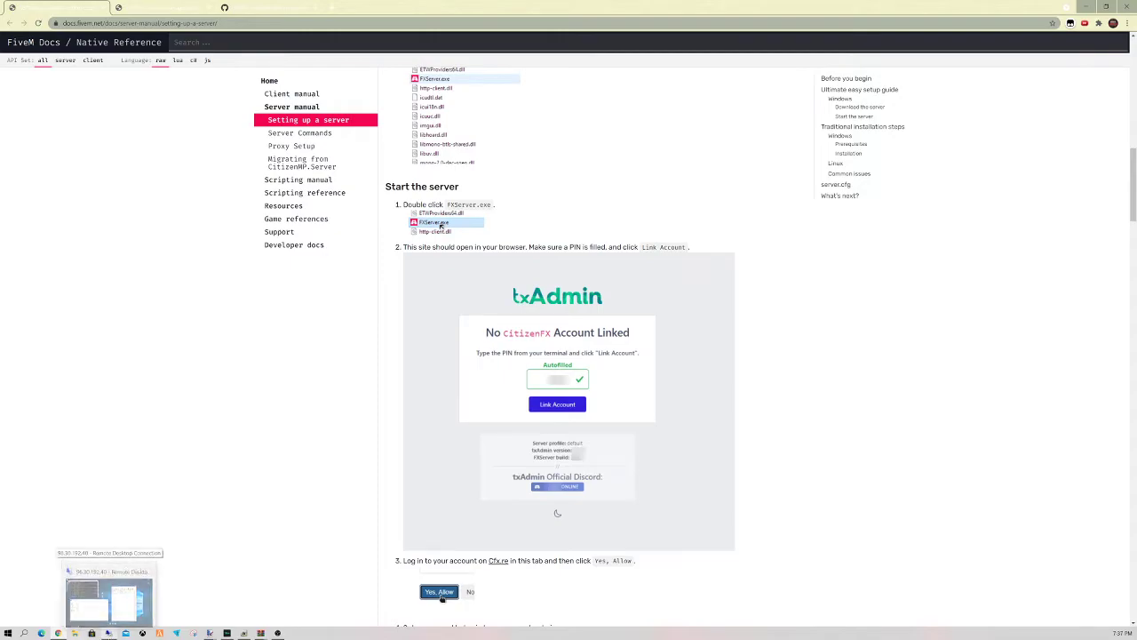
{"action": "left_click", "coordinate": [109, 599]}
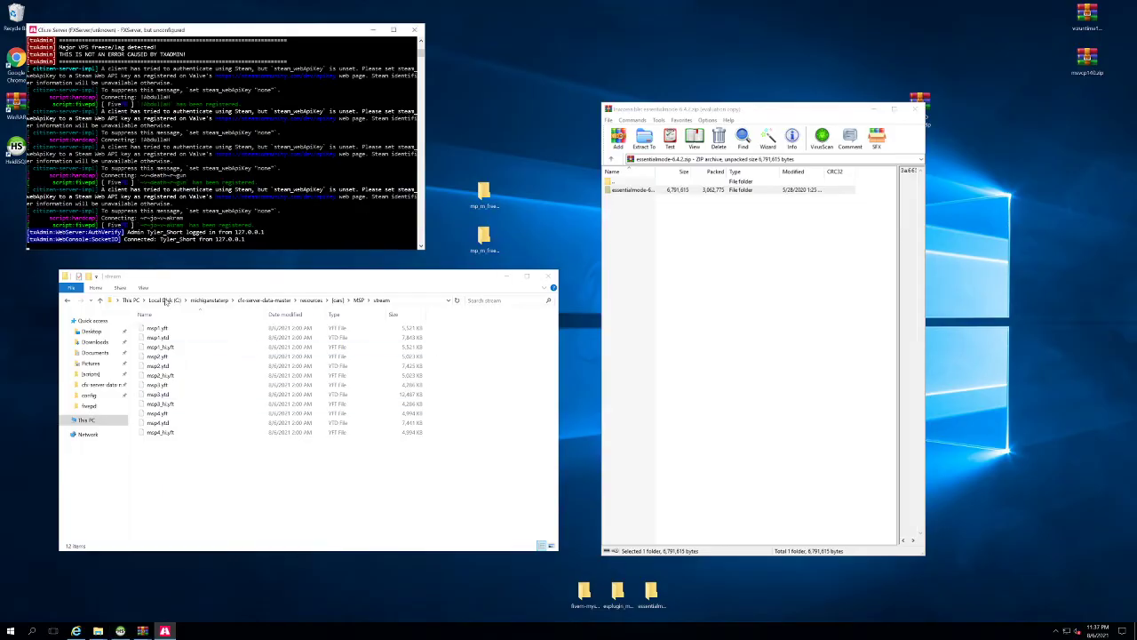
{"action": "left_click", "coordinate": [311, 299]}
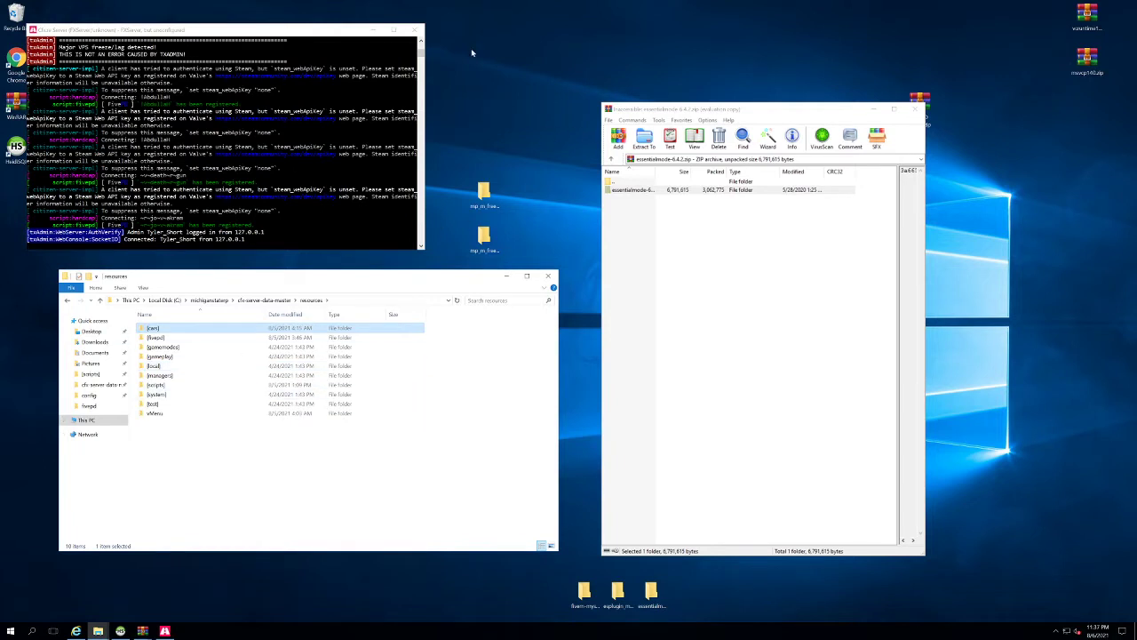
{"action": "left_click", "coordinate": [915, 108]}
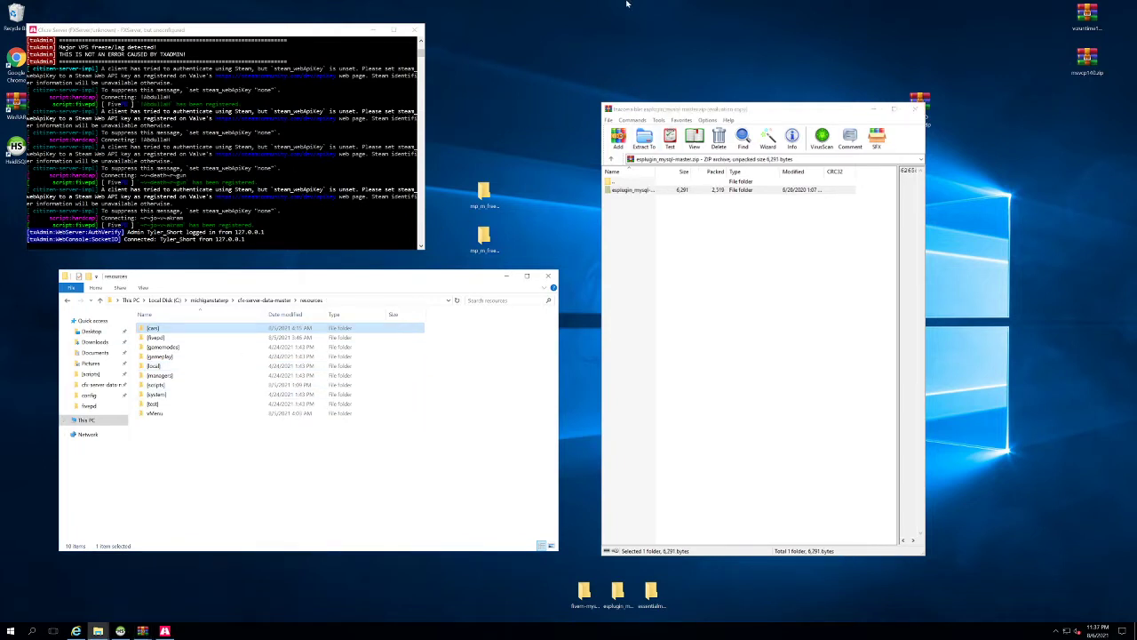
{"action": "mouse_move", "coordinate": [627, 4]}
{"action": "left_click", "coordinate": [662, 5]}
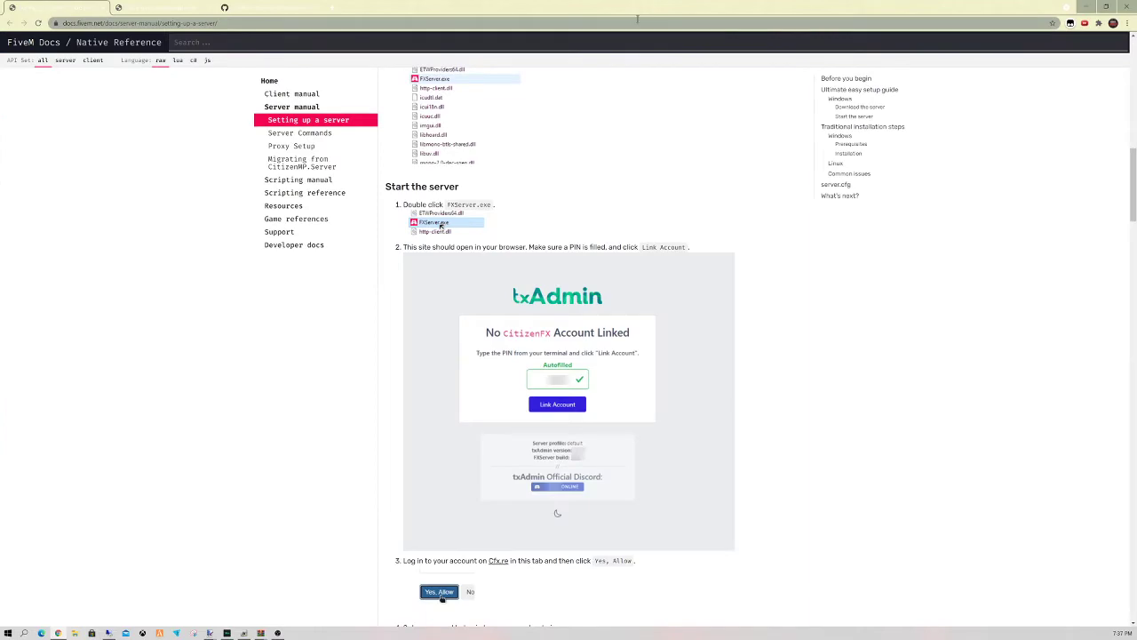
Step: Follow the 'artifacts server' link in step 2 of the setup guide to the Windows builds list
{"action": "scroll", "coordinate": [516, 219], "scroll_direction": "up", "scroll_amount": 15}
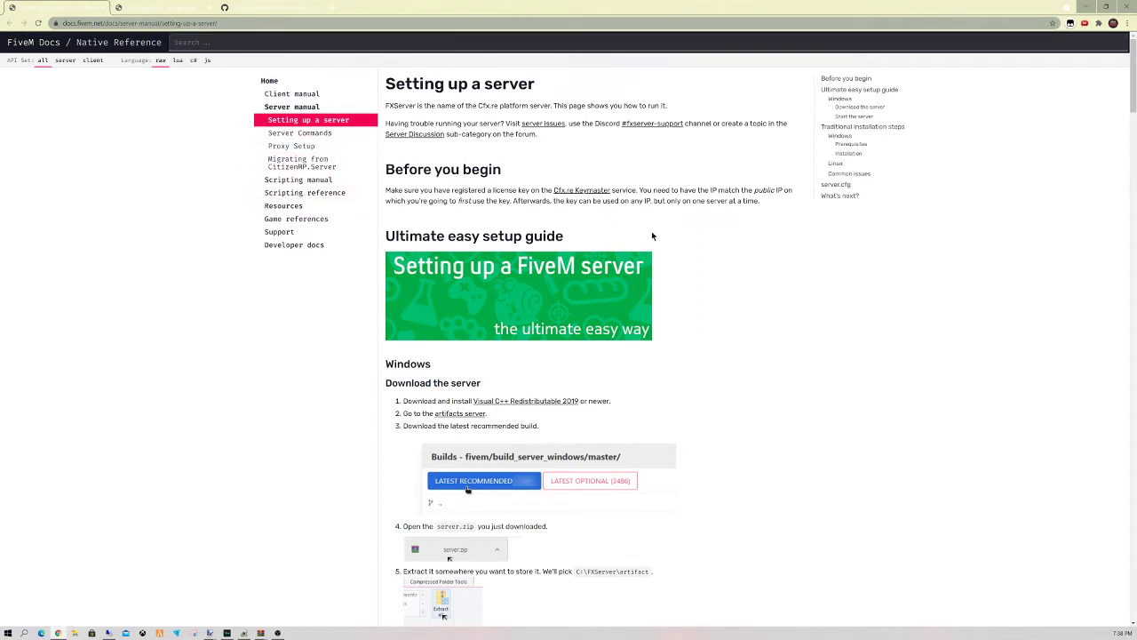
{"action": "scroll", "coordinate": [634, 200], "scroll_direction": "down", "scroll_amount": 3}
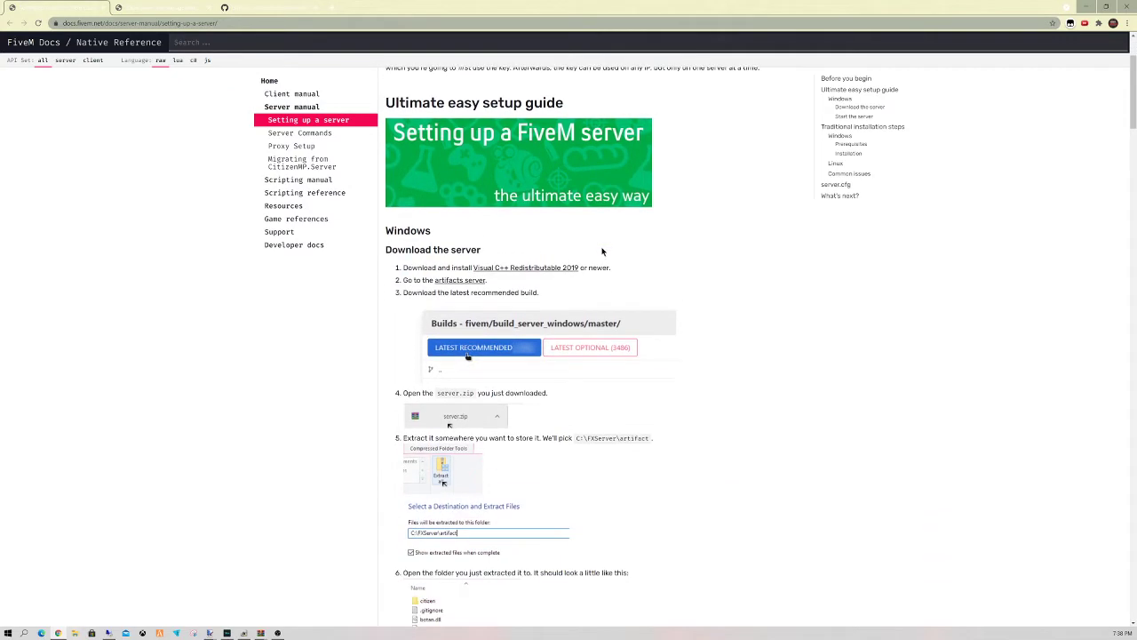
{"action": "left_click", "coordinate": [453, 282]}
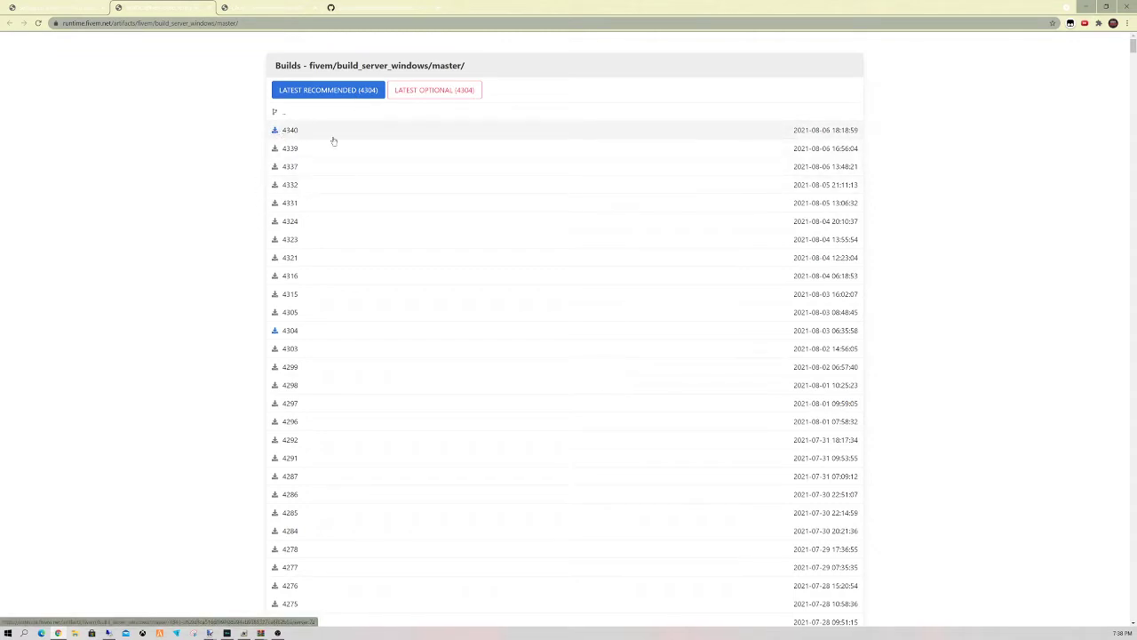
Step: Download server build 4340 as server.7z and open it in WinRAR from the download bar
{"action": "left_click", "coordinate": [275, 130]}
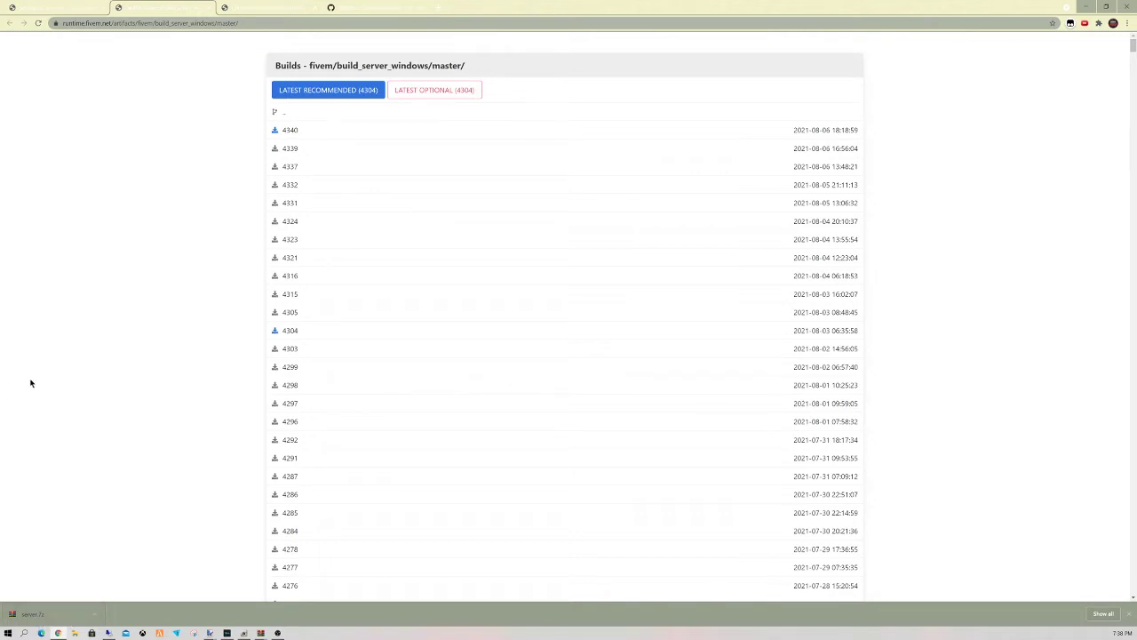
{"action": "left_click", "coordinate": [36, 619]}
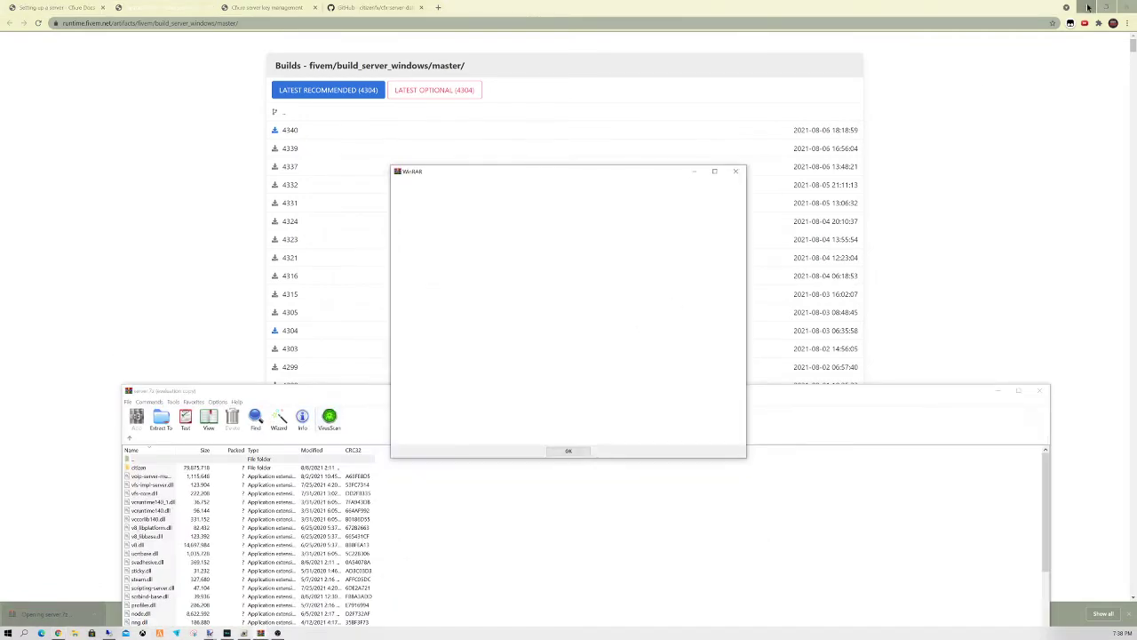
Step: Dismiss the WinRAR trial notice and position the server.7z window over the desktop
{"action": "left_click", "coordinate": [1086, 7]}
{"action": "left_click", "coordinate": [735, 171]}
{"action": "left_click_drag", "start_coordinate": [776, 392], "coordinate": [839, 126]}
{"action": "scroll", "coordinate": [554, 316], "scroll_direction": "down", "scroll_amount": 10}
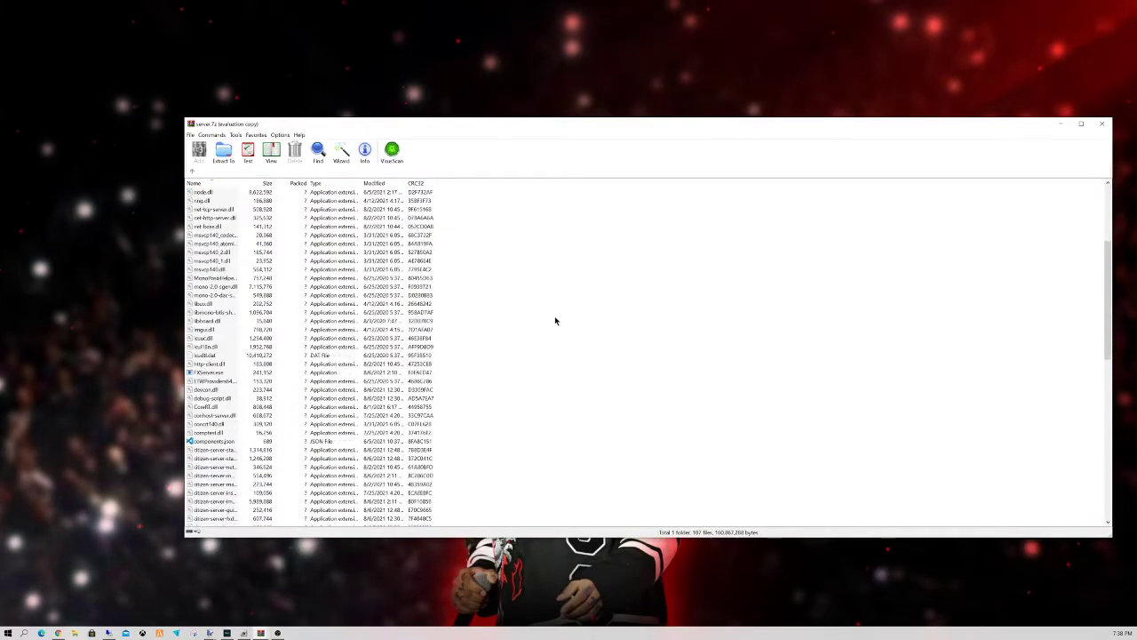
{"action": "scroll", "coordinate": [532, 309], "scroll_direction": "down", "scroll_amount": 8}
{"action": "scroll", "coordinate": [348, 350], "scroll_direction": "up", "scroll_amount": 12}
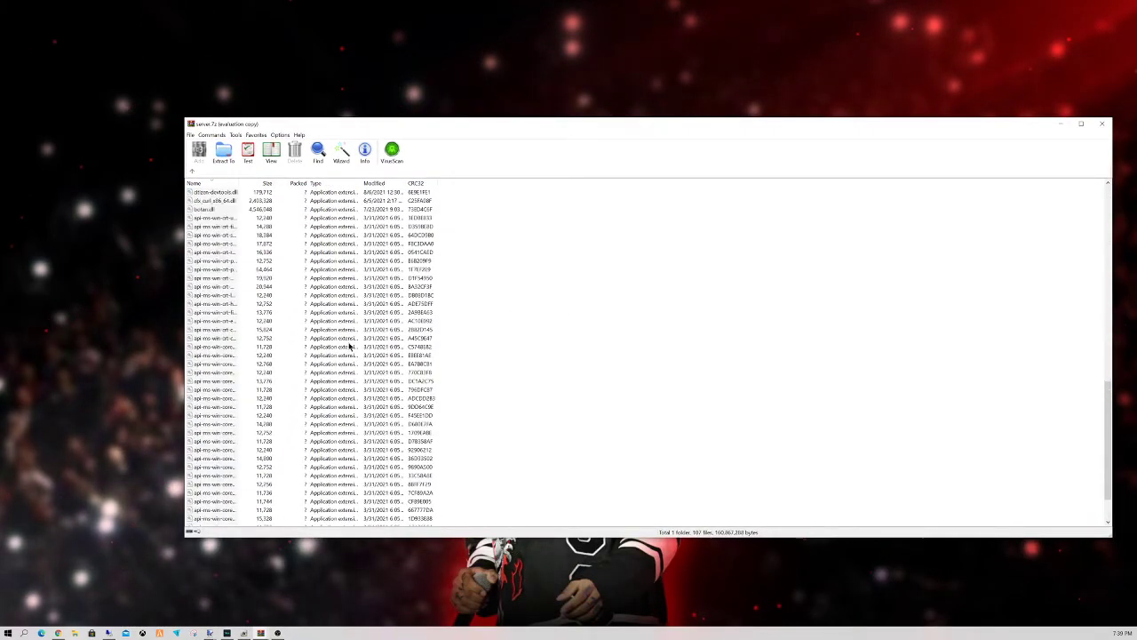
{"action": "scroll", "coordinate": [347, 350], "scroll_direction": "up", "scroll_amount": 9}
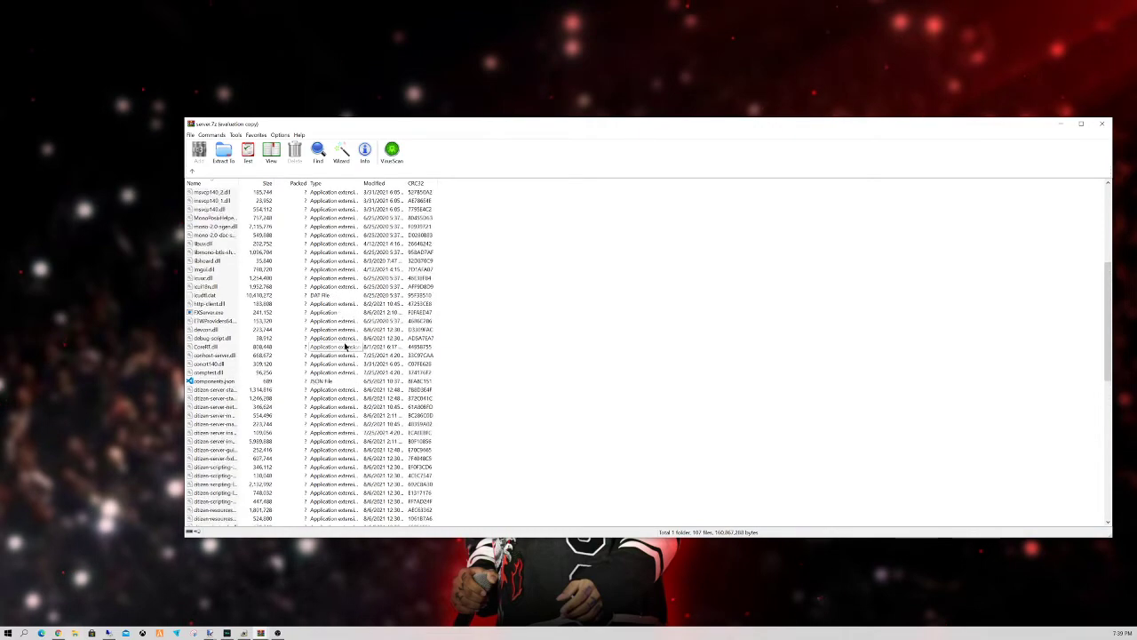
{"action": "left_click_drag", "start_coordinate": [372, 125], "coordinate": [391, 273]}
Step: Select the archive's files and place the WinRAR window beside the desktop Test folder
{"action": "key", "text": "Home"}
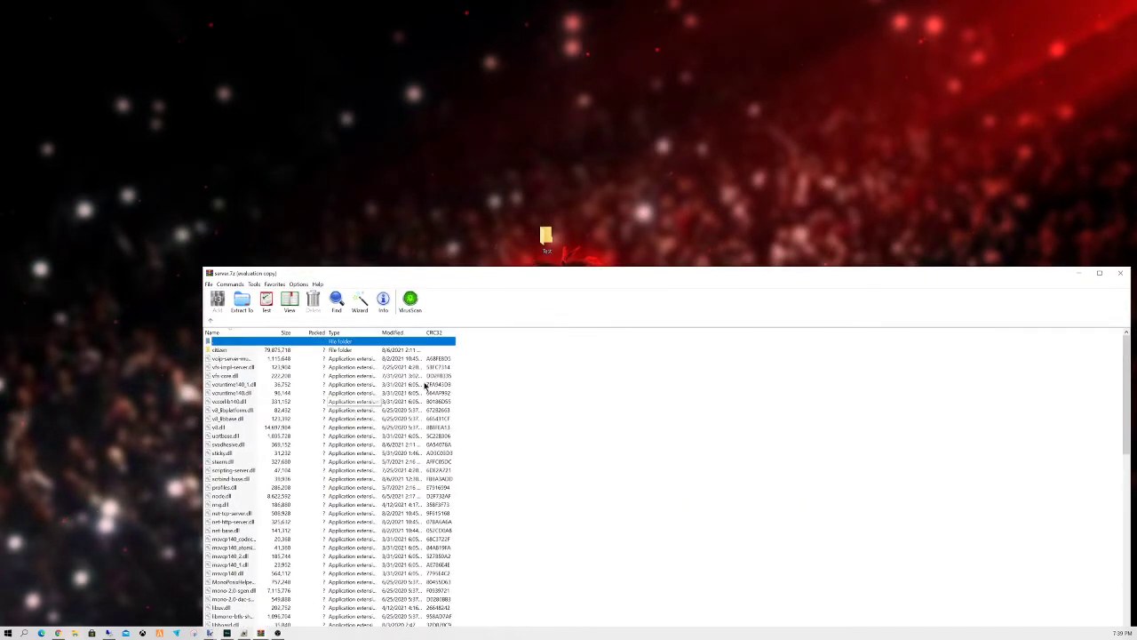
{"action": "key", "text": "ctrl+a"}
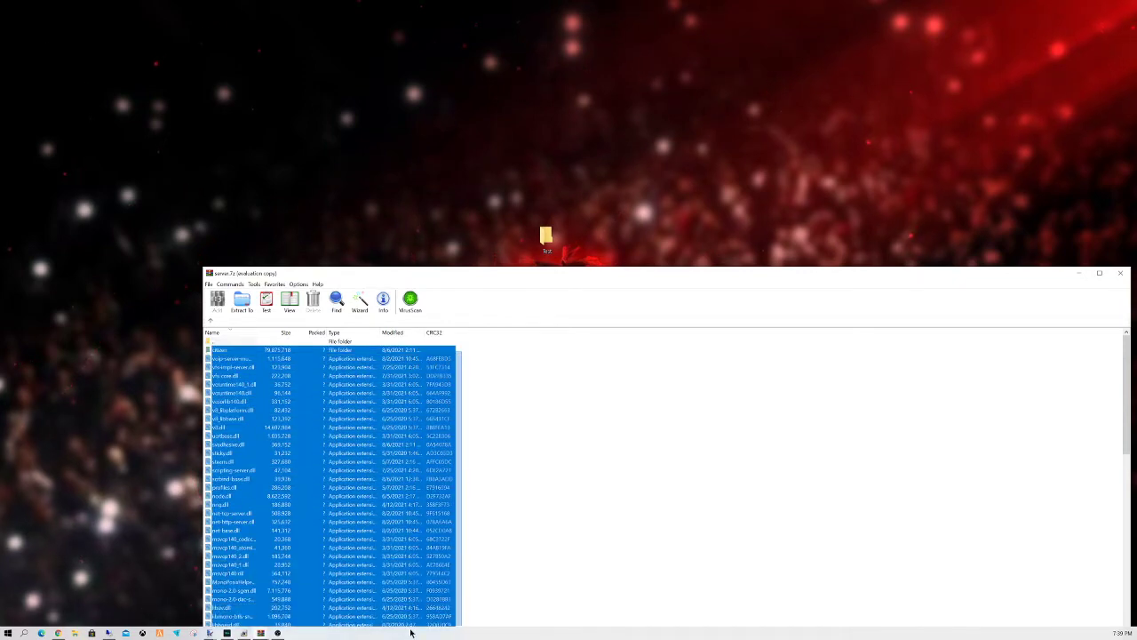
{"action": "left_click", "coordinate": [452, 456]}
{"action": "scroll", "coordinate": [452, 457], "scroll_direction": "down", "scroll_amount": 10}
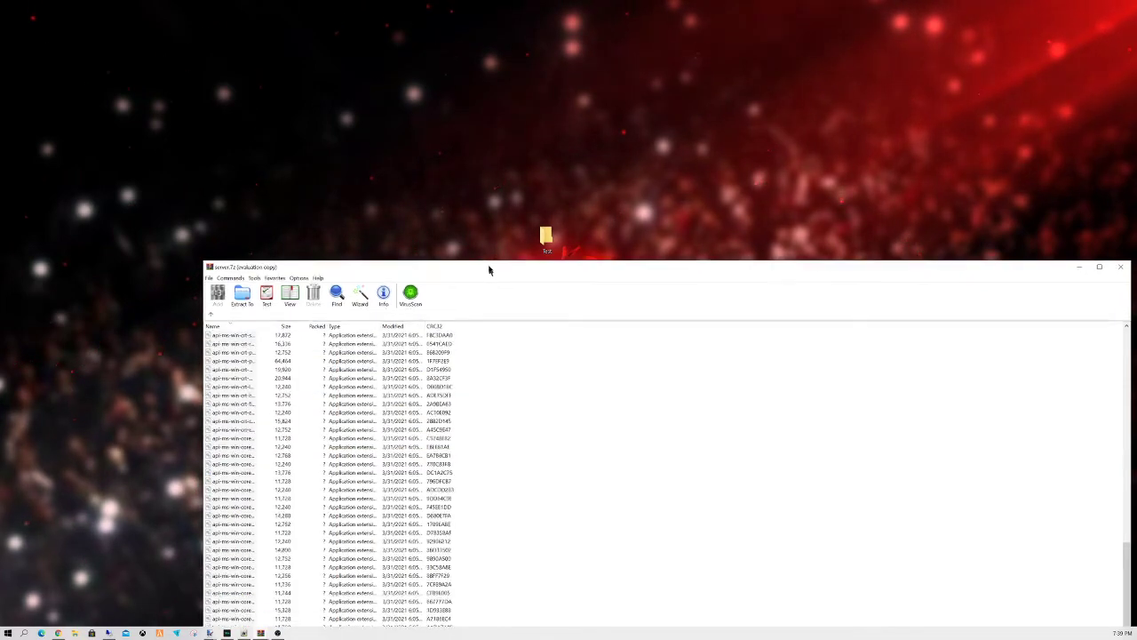
{"action": "left_click_drag", "start_coordinate": [488, 275], "coordinate": [435, 8]}
{"action": "left_click_drag", "start_coordinate": [459, 423], "coordinate": [462, 624]}
{"action": "left_click_drag", "start_coordinate": [477, 279], "coordinate": [374, 253]}
{"action": "scroll", "coordinate": [500, 237], "scroll_direction": "up", "scroll_amount": 6}
{"action": "left_click", "coordinate": [432, 97]}
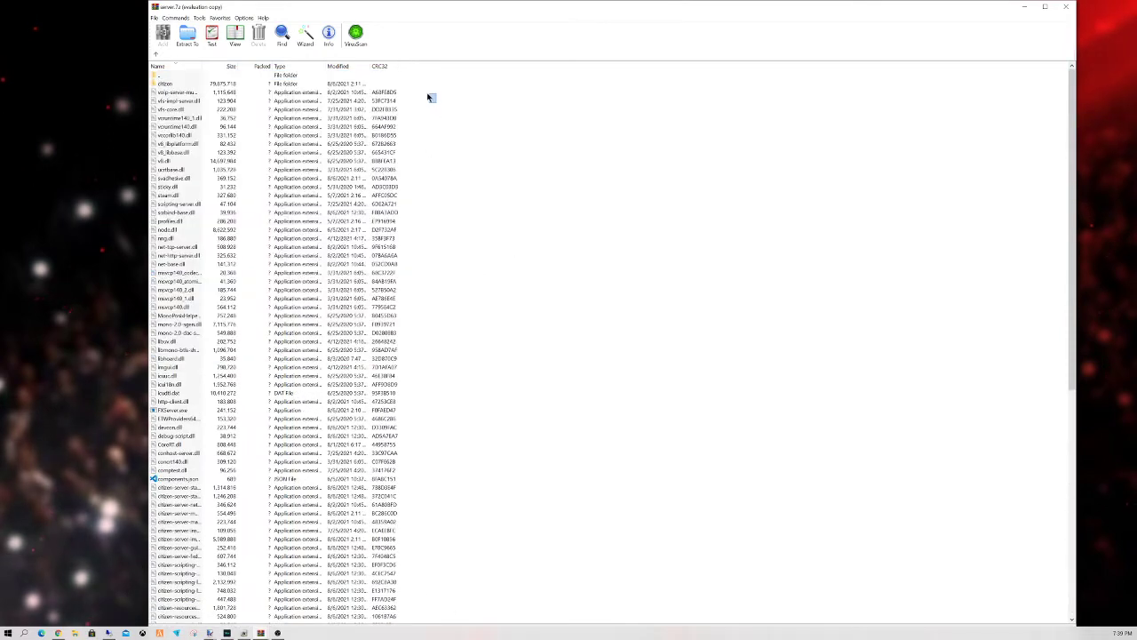
{"action": "left_click_drag", "start_coordinate": [408, 80], "coordinate": [355, 623]}
{"action": "left_click_drag", "start_coordinate": [445, 10], "coordinate": [558, 386]}
Step: Drag the selected server.7z files onto the desktop Test folder to extract them
{"action": "left_click_drag", "start_coordinate": [438, 455], "coordinate": [544, 240]}
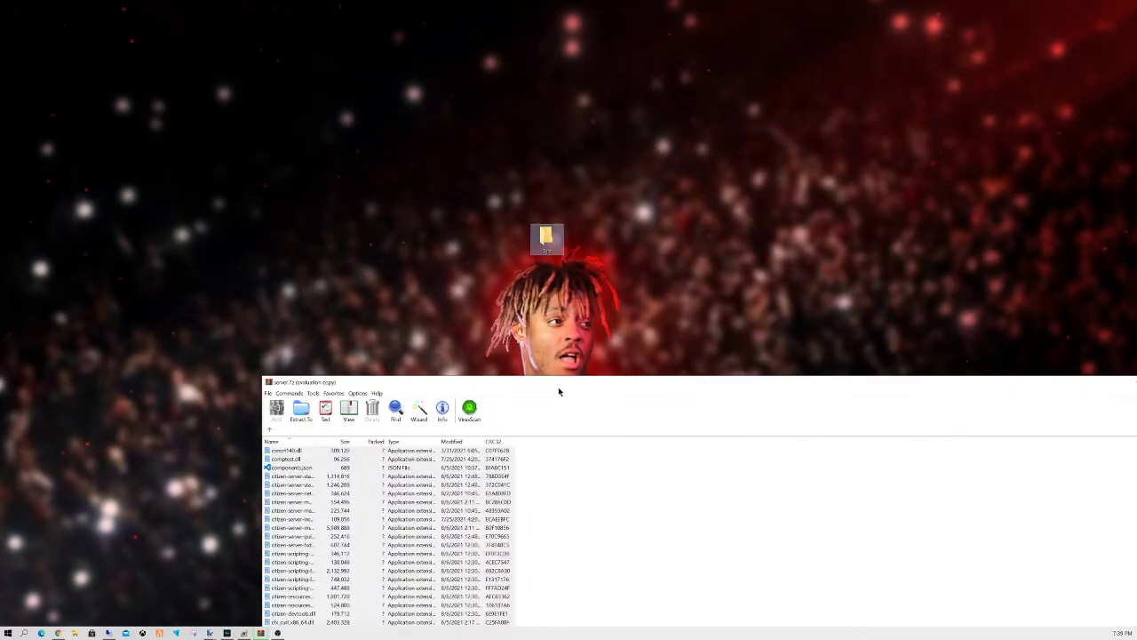
{"action": "left_click_drag", "start_coordinate": [557, 392], "coordinate": [287, 315]}
{"action": "left_click_drag", "start_coordinate": [421, 300], "coordinate": [437, 176]}
{"action": "key", "text": "ctrl+a"}
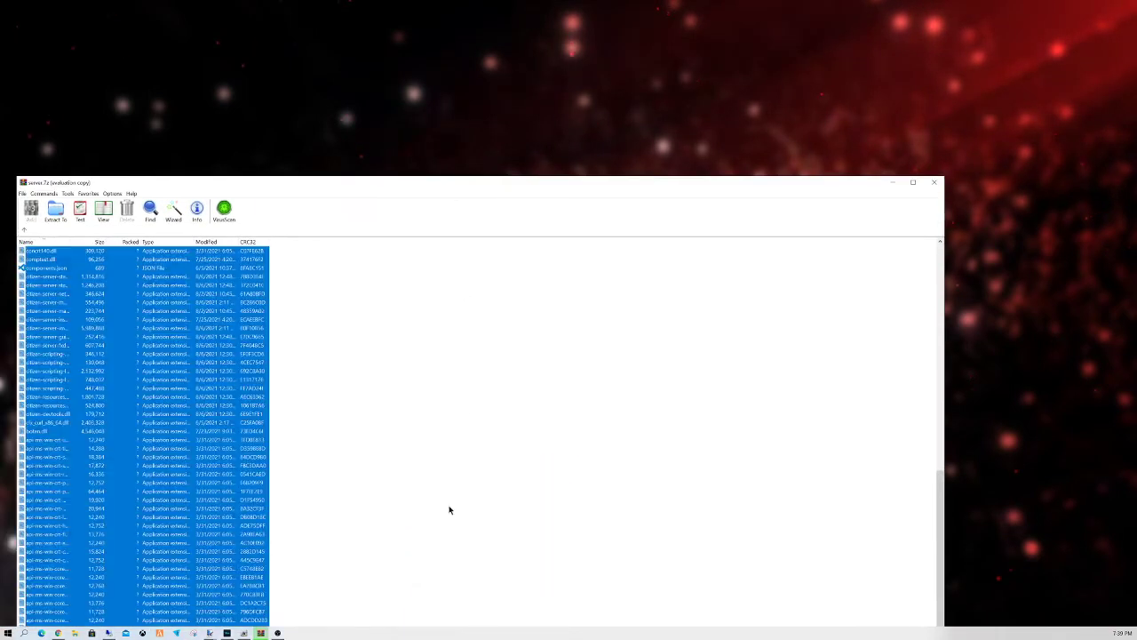
{"action": "left_click", "coordinate": [891, 182]}
Step: Open the Test folder to check the 108 extracted files, then return to the builds page
{"action": "double_click", "coordinate": [547, 238]}
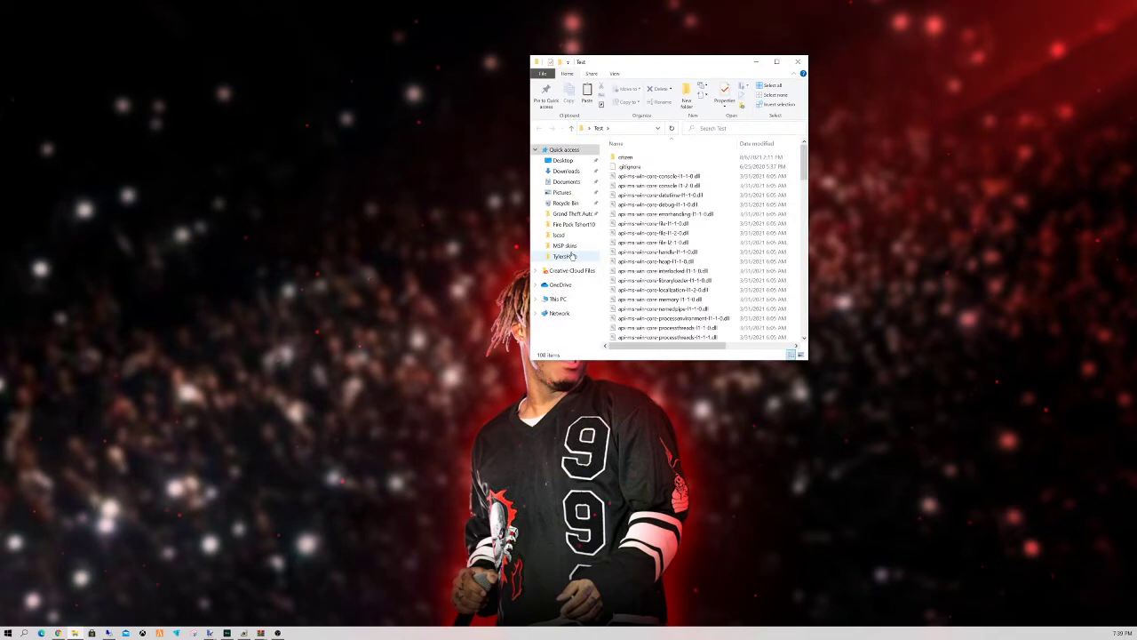
{"action": "scroll", "coordinate": [699, 184], "scroll_direction": "down", "scroll_amount": 6}
{"action": "scroll", "coordinate": [697, 182], "scroll_direction": "down", "scroll_amount": 18}
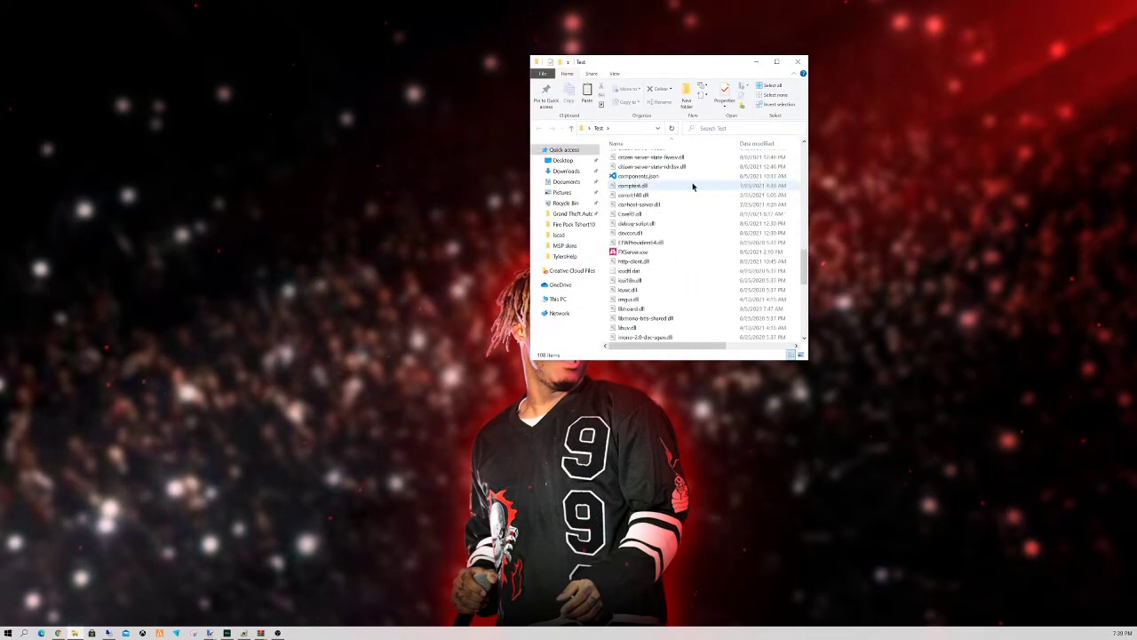
{"action": "scroll", "coordinate": [640, 327], "scroll_direction": "up", "scroll_amount": 15}
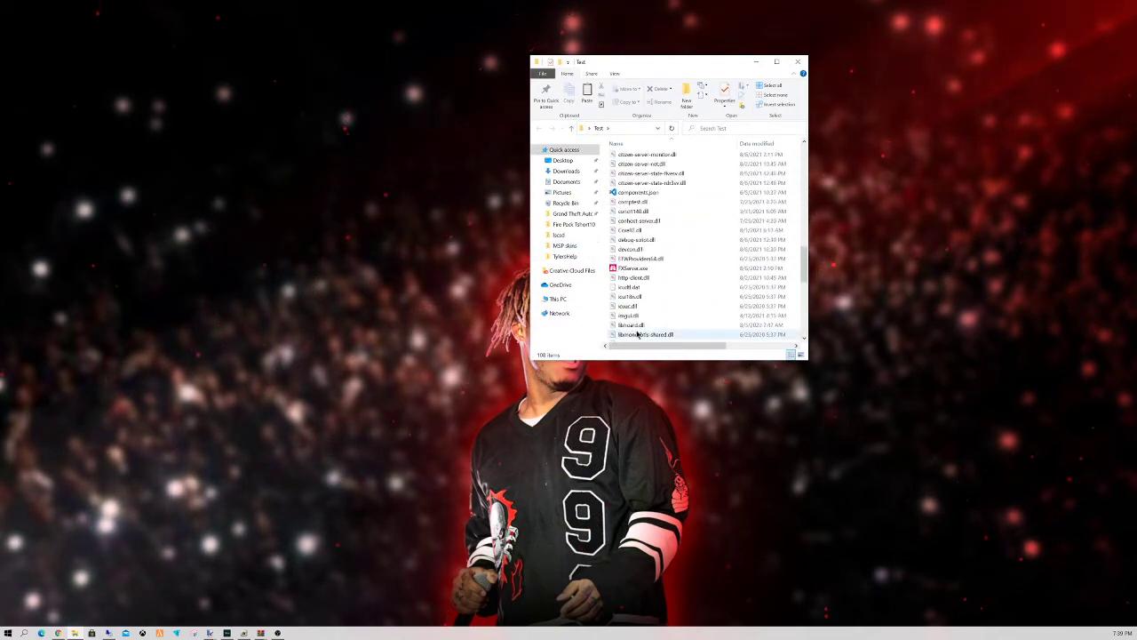
{"action": "scroll", "coordinate": [631, 329], "scroll_direction": "up", "scroll_amount": 6}
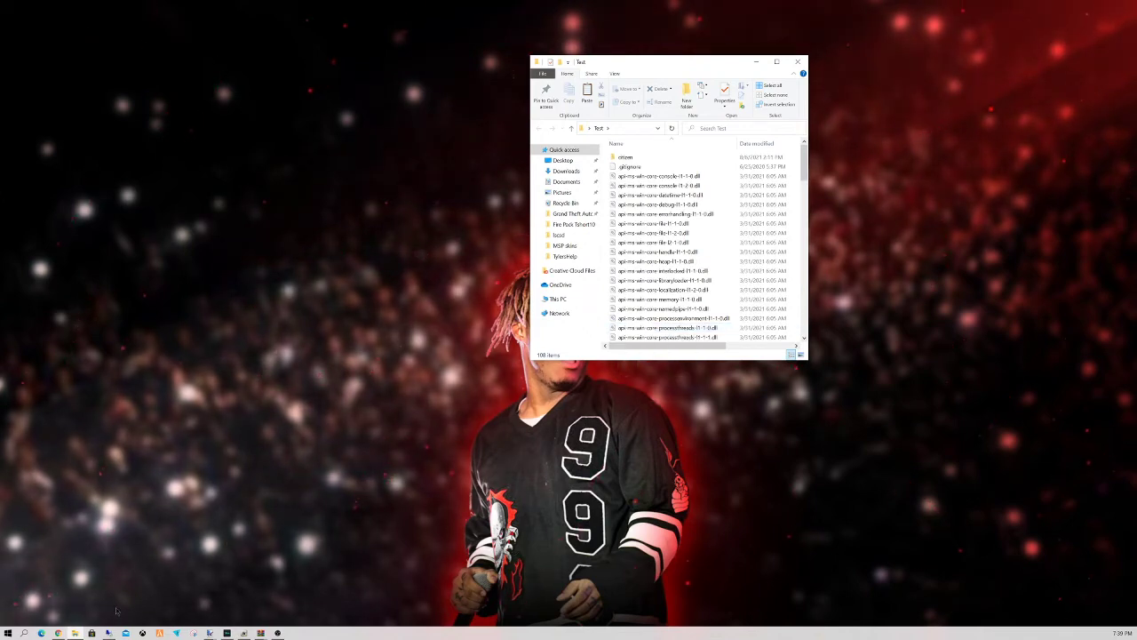
{"action": "left_click", "coordinate": [58, 632]}
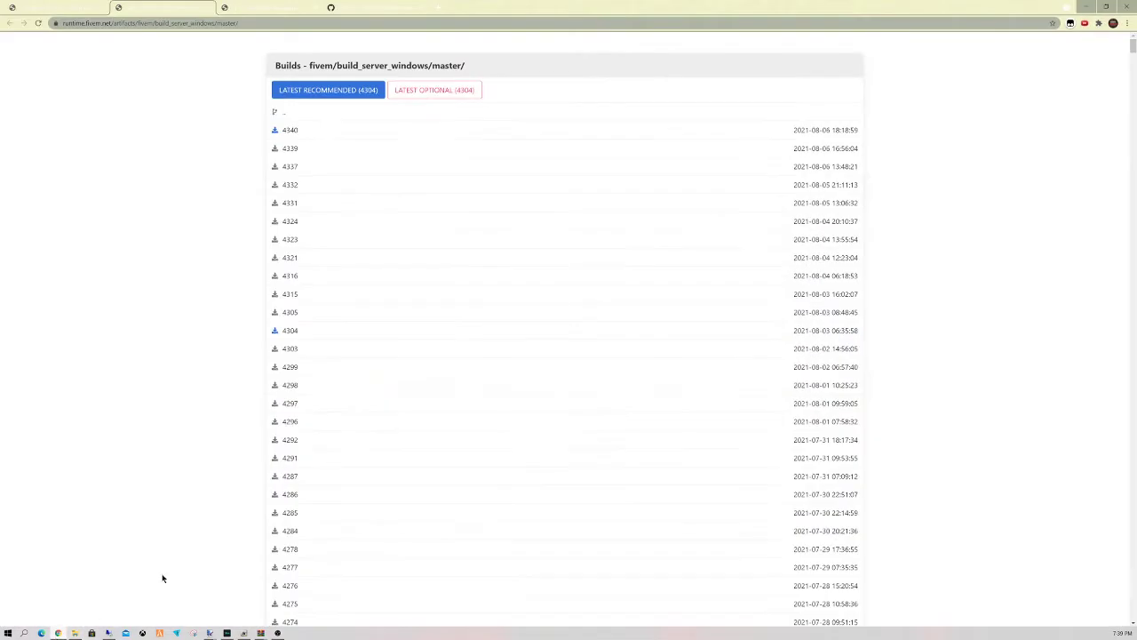
Step: From the cfx-server-data tab, use Code > Download ZIP and open cfx-server-data-master.zip
{"action": "left_click", "coordinate": [398, 7]}
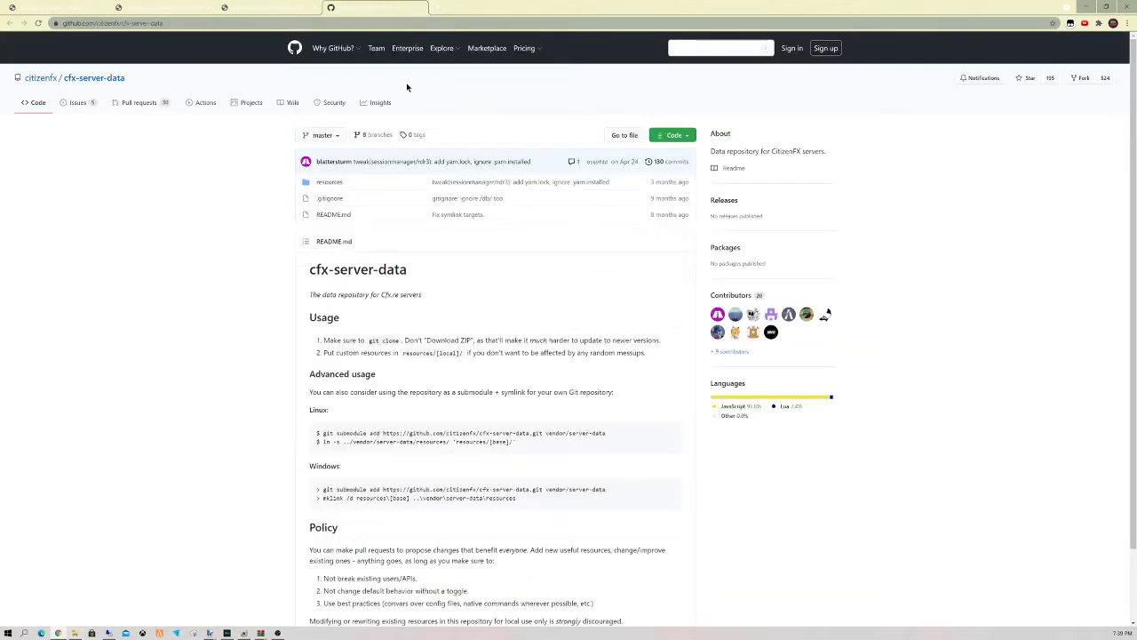
{"action": "left_click", "coordinate": [676, 139]}
{"action": "left_click", "coordinate": [568, 247]}
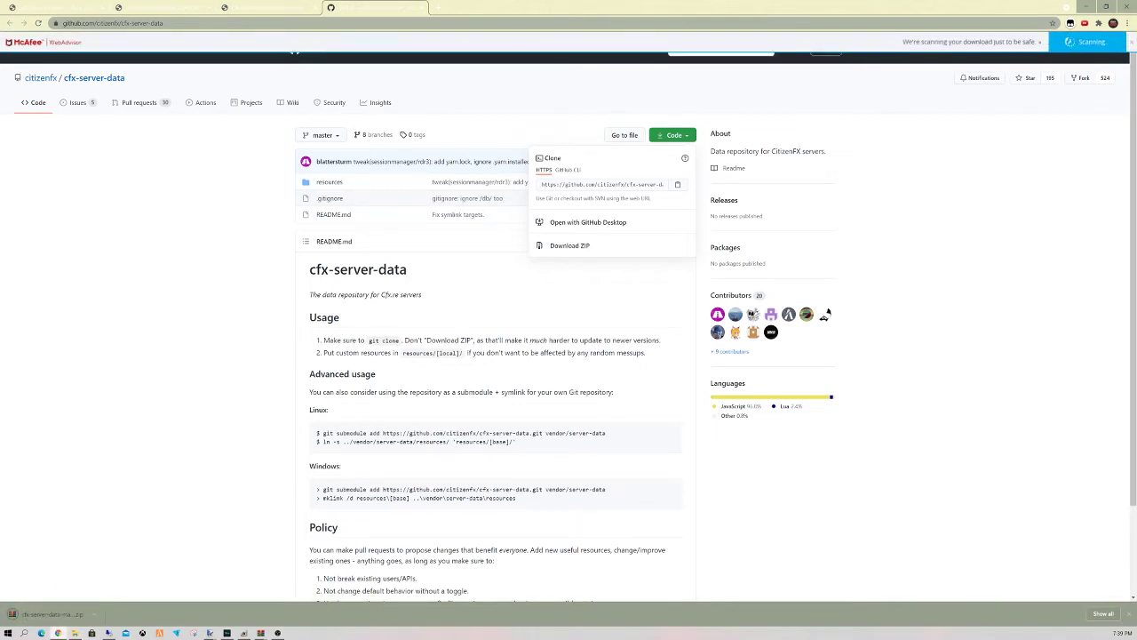
{"action": "left_click", "coordinate": [46, 615]}
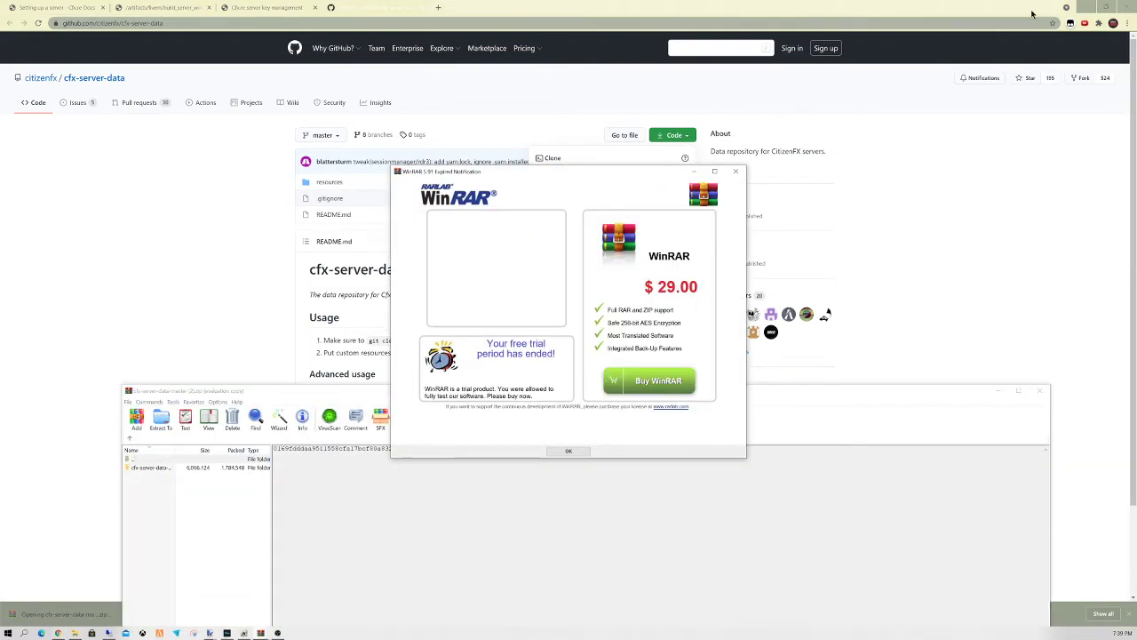
Step: Dismiss the trial notice, drag cfx-server-data-master from WinRAR into Test, and close WinRAR
{"action": "left_click", "coordinate": [1089, 7]}
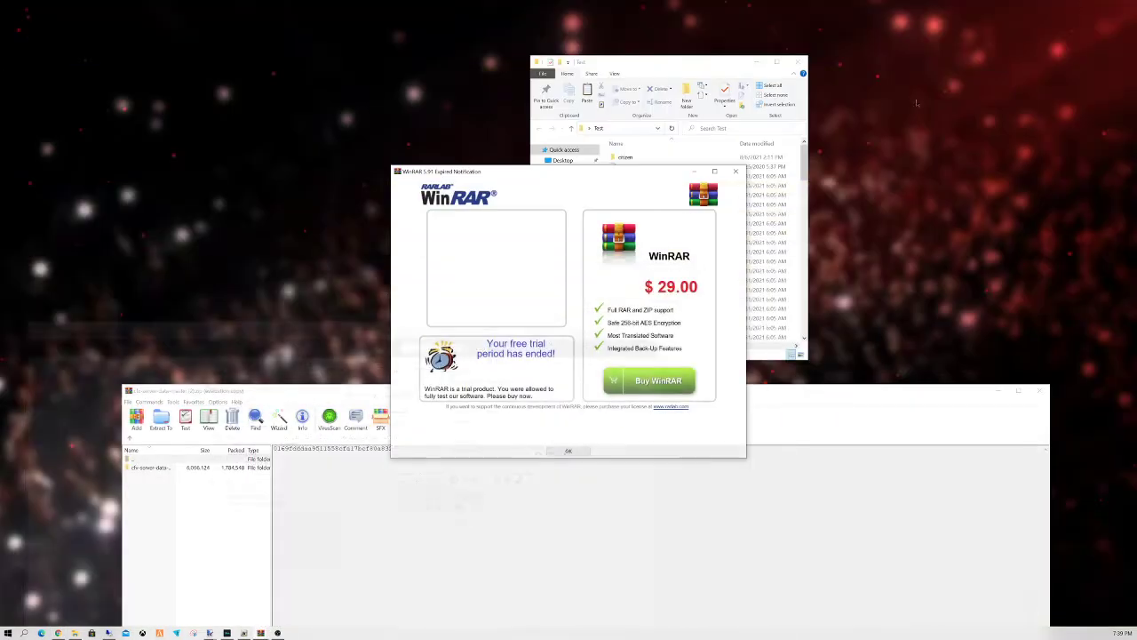
{"action": "left_click", "coordinate": [735, 170]}
{"action": "left_click_drag", "start_coordinate": [599, 392], "coordinate": [643, 298]}
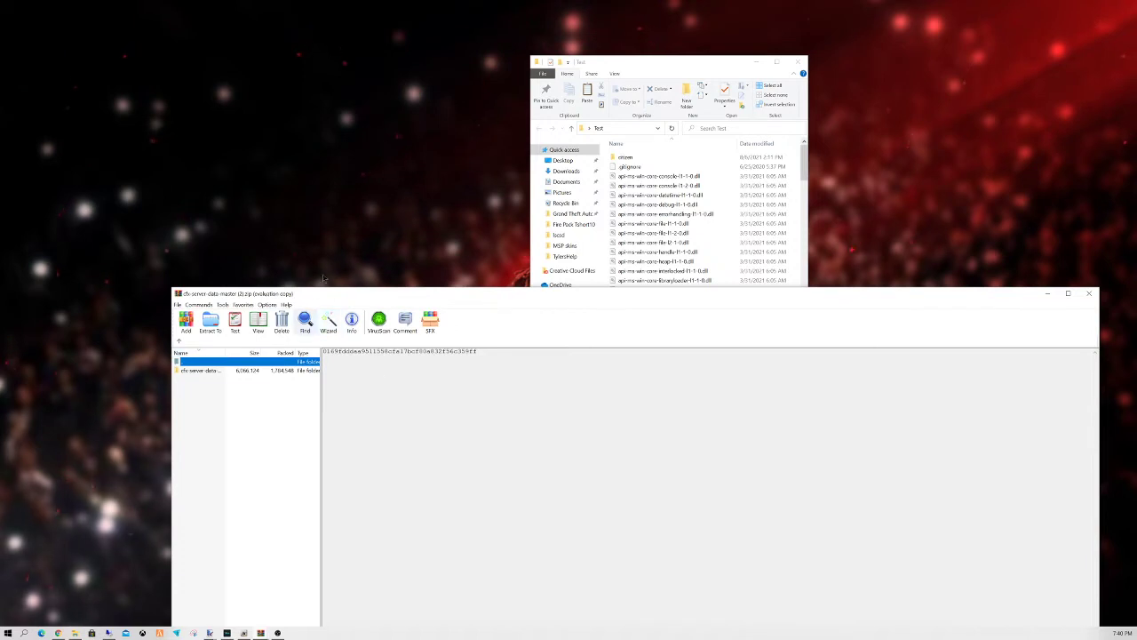
{"action": "left_click_drag", "start_coordinate": [331, 295], "coordinate": [330, 388]}
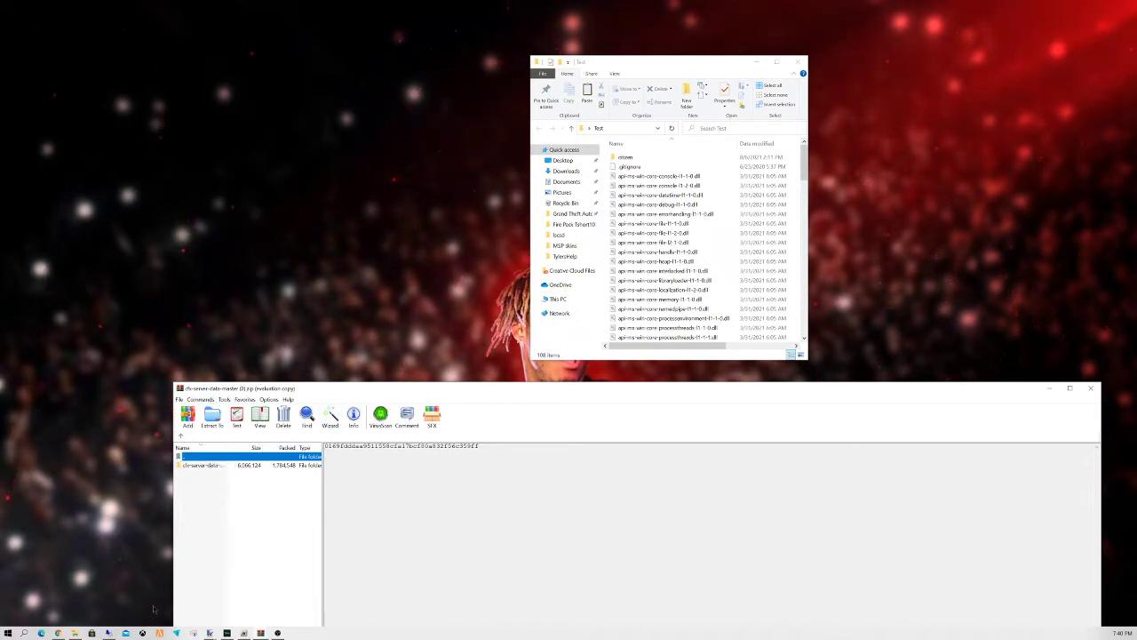
{"action": "left_click_drag", "start_coordinate": [182, 467], "coordinate": [613, 177]}
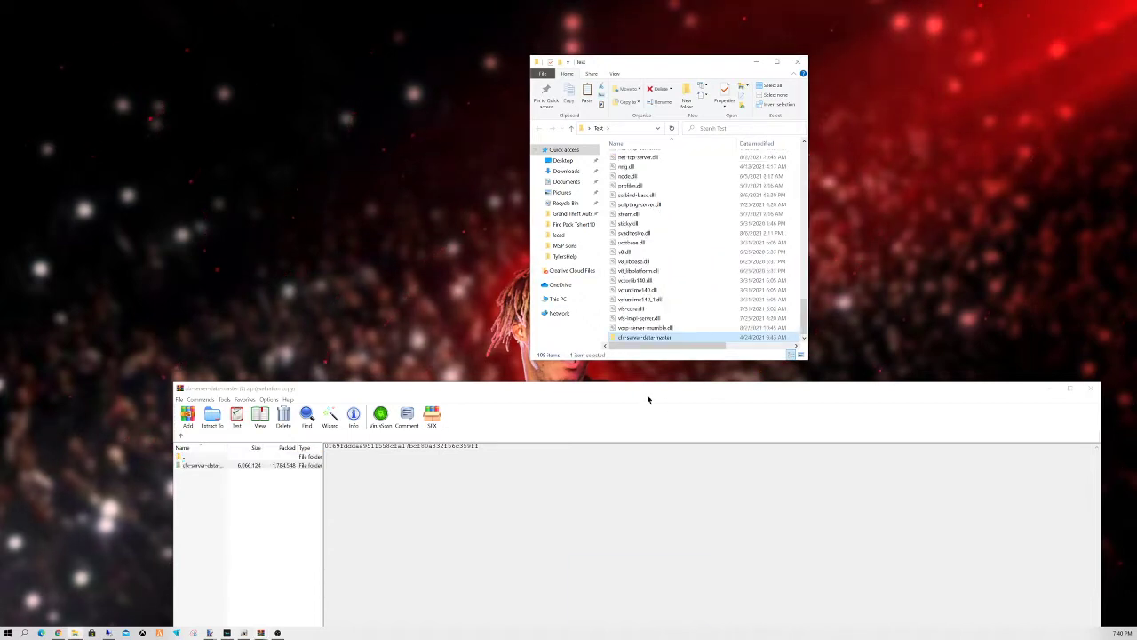
{"action": "left_click_drag", "start_coordinate": [649, 390], "coordinate": [643, 377]}
{"action": "left_click", "coordinate": [1043, 372]}
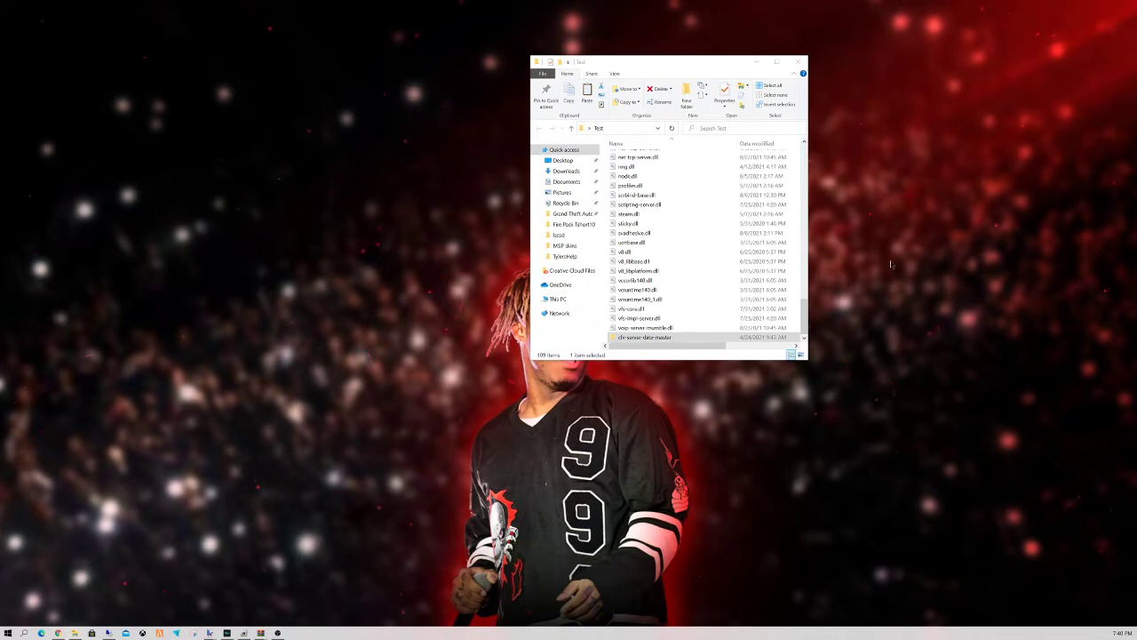
Step: Reopen the Test folder and open the cfx-server-data-master folder
{"action": "left_click", "coordinate": [798, 61]}
{"action": "double_click", "coordinate": [545, 235]}
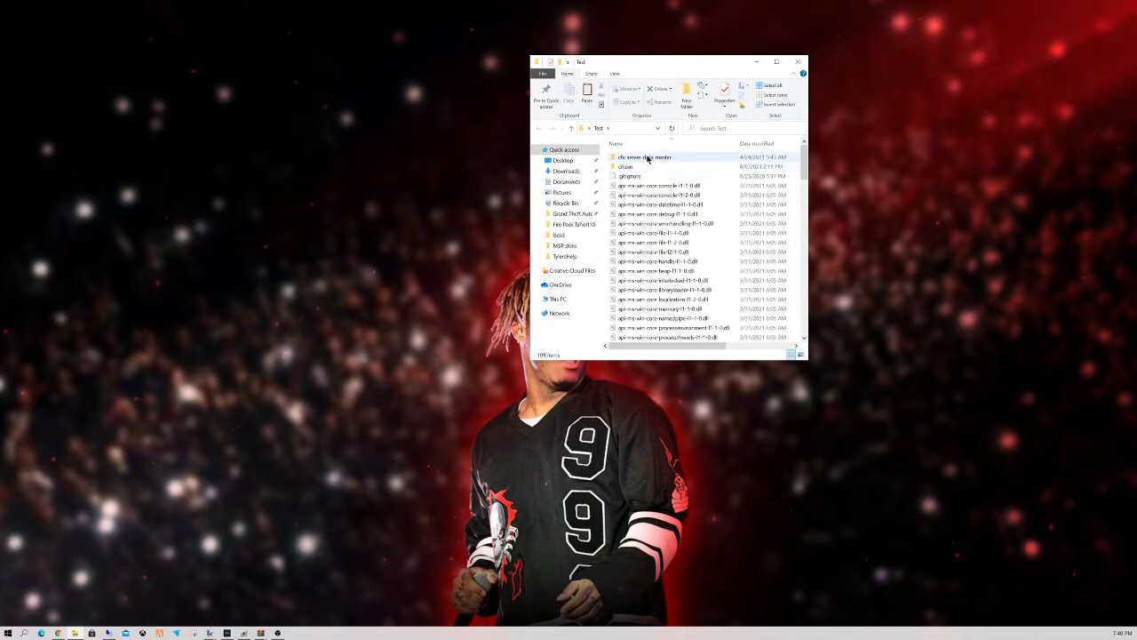
{"action": "double_click", "coordinate": [647, 158]}
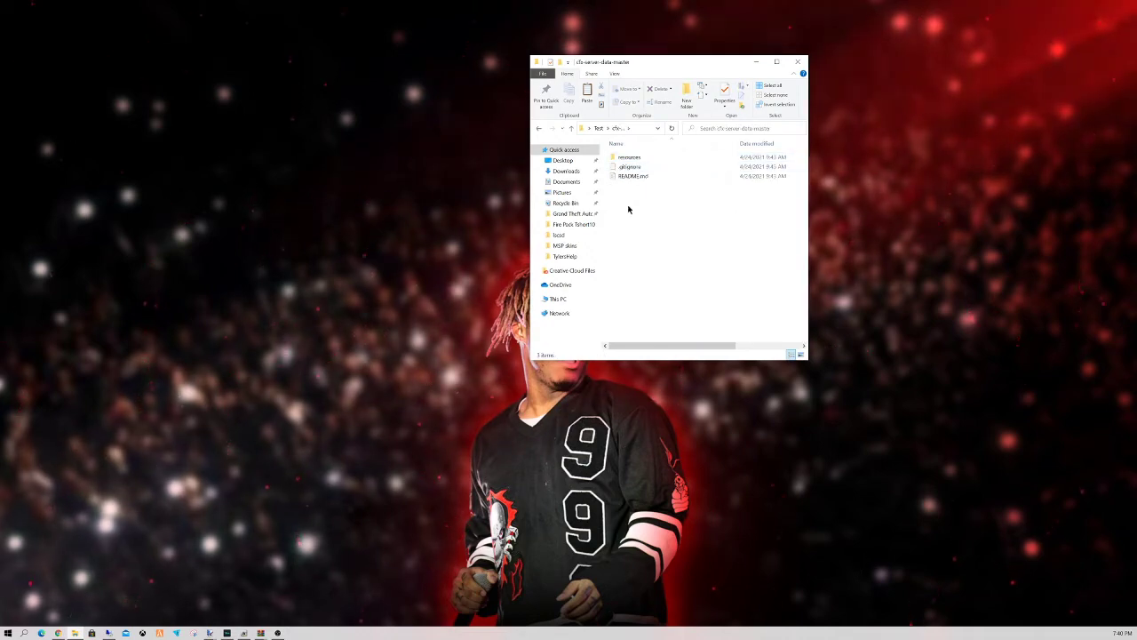
{"action": "left_click", "coordinate": [539, 128]}
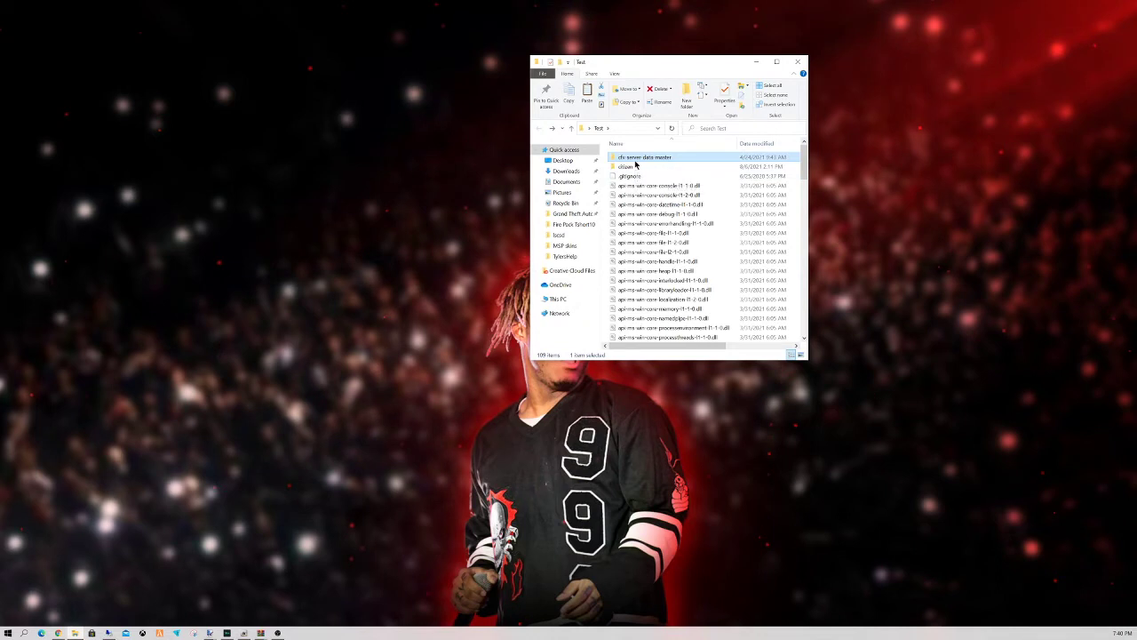
{"action": "double_click", "coordinate": [635, 160]}
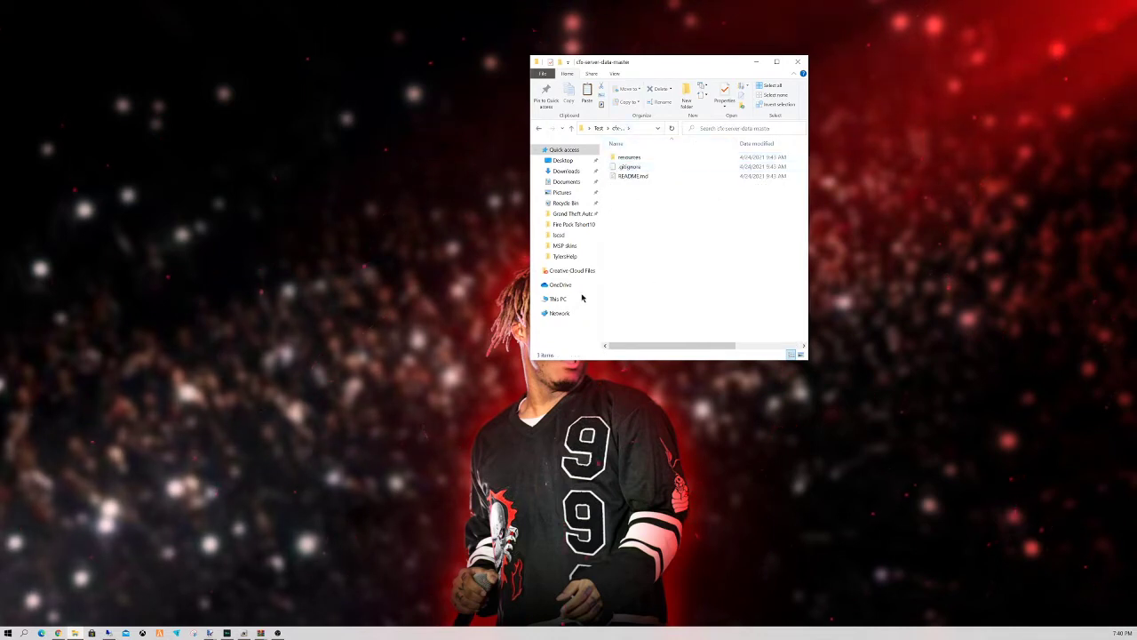
Step: Minimize the Explorer ribbon from the View tab
{"action": "right_click", "coordinate": [637, 229]}
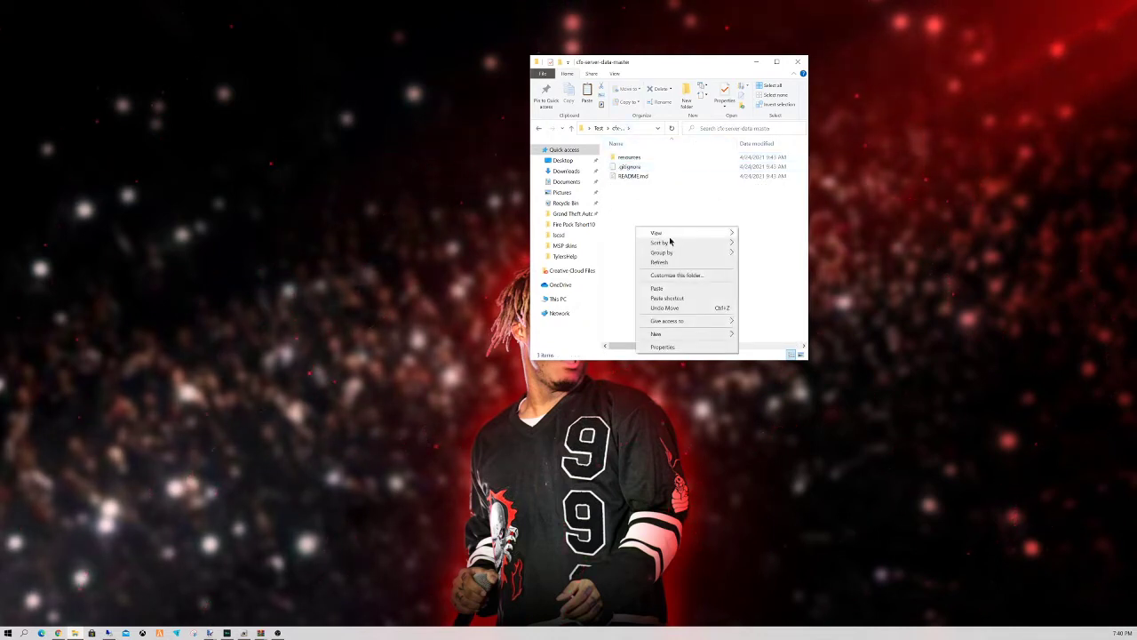
{"action": "left_click", "coordinate": [618, 263]}
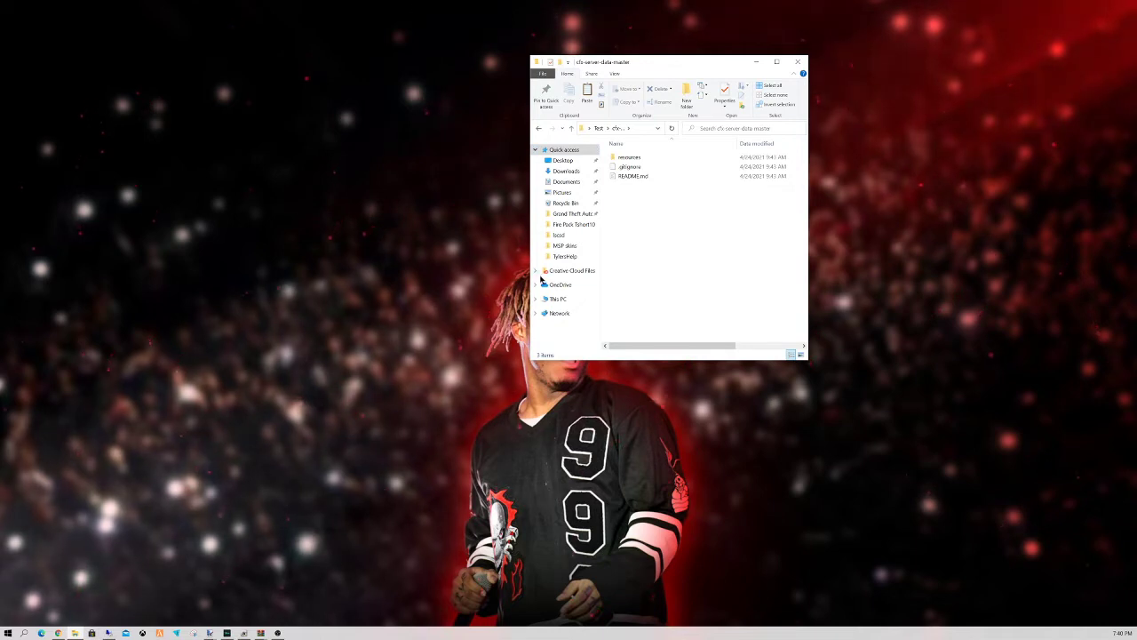
{"action": "left_click", "coordinate": [613, 77]}
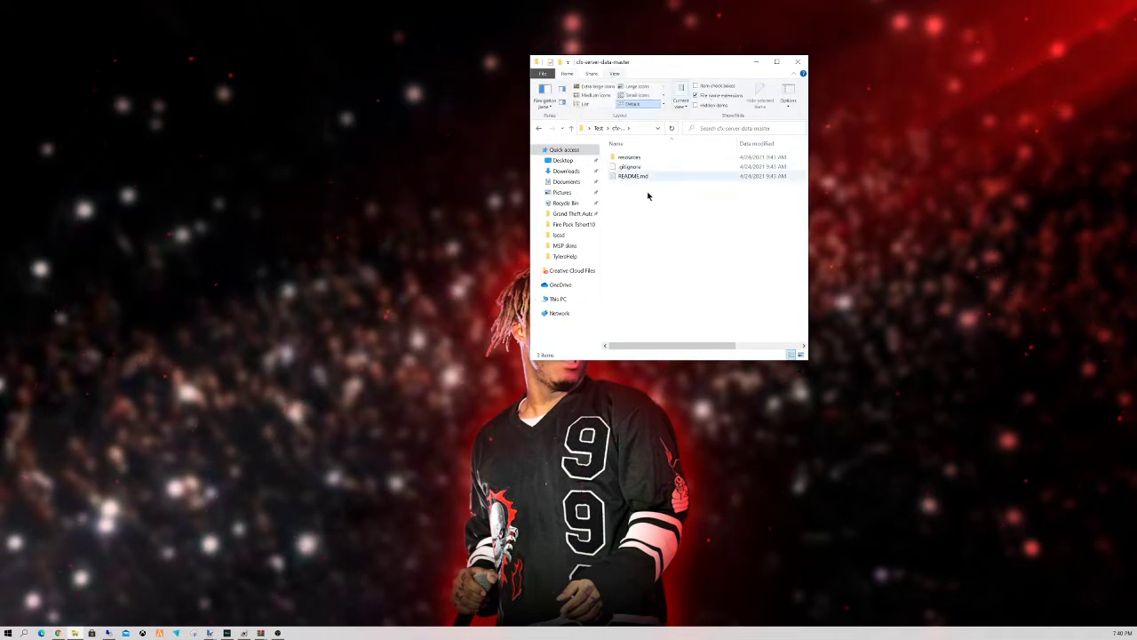
{"action": "left_click", "coordinate": [794, 75]}
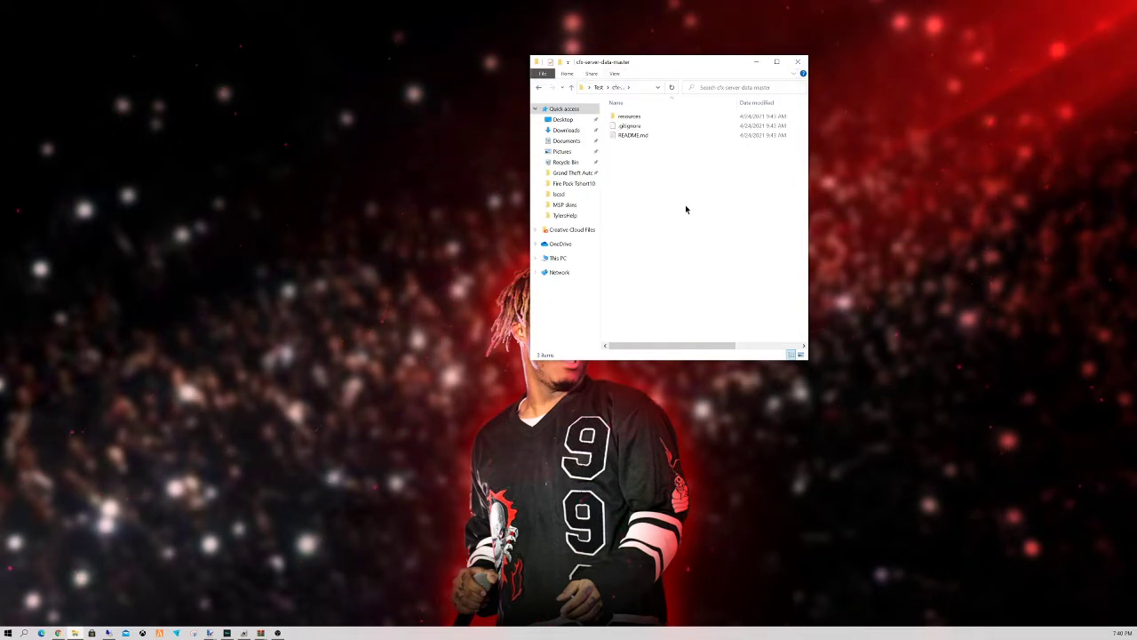
Step: Add a new text document renamed server.cfg, accepting the extension change, and select it
{"action": "right_click", "coordinate": [633, 180]}
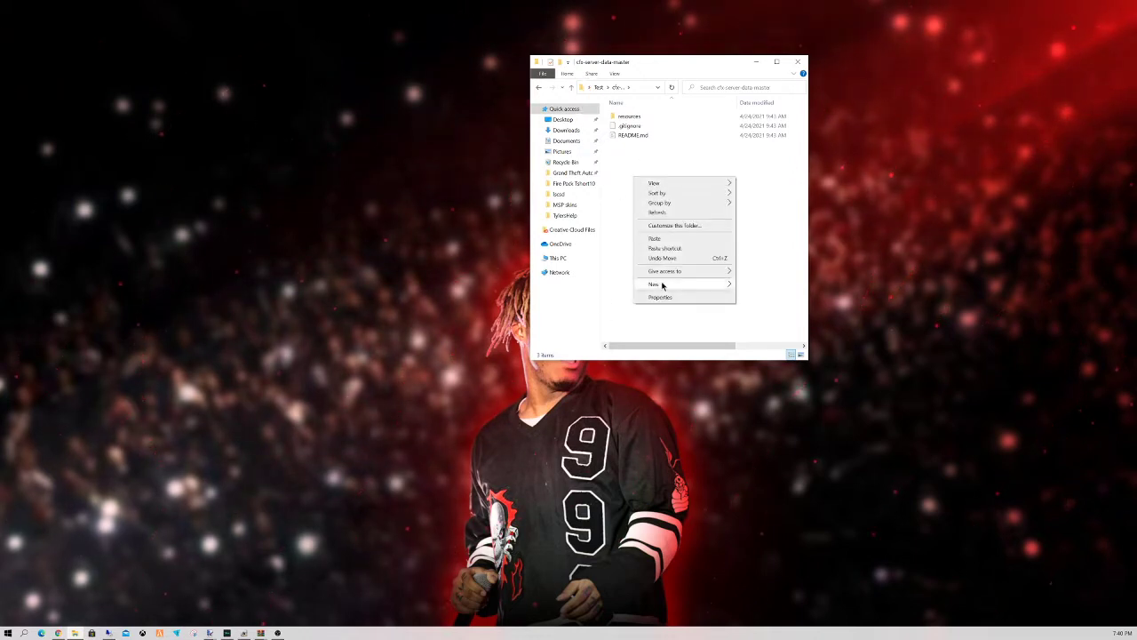
{"action": "mouse_move", "coordinate": [666, 285]}
{"action": "left_click", "coordinate": [766, 386]}
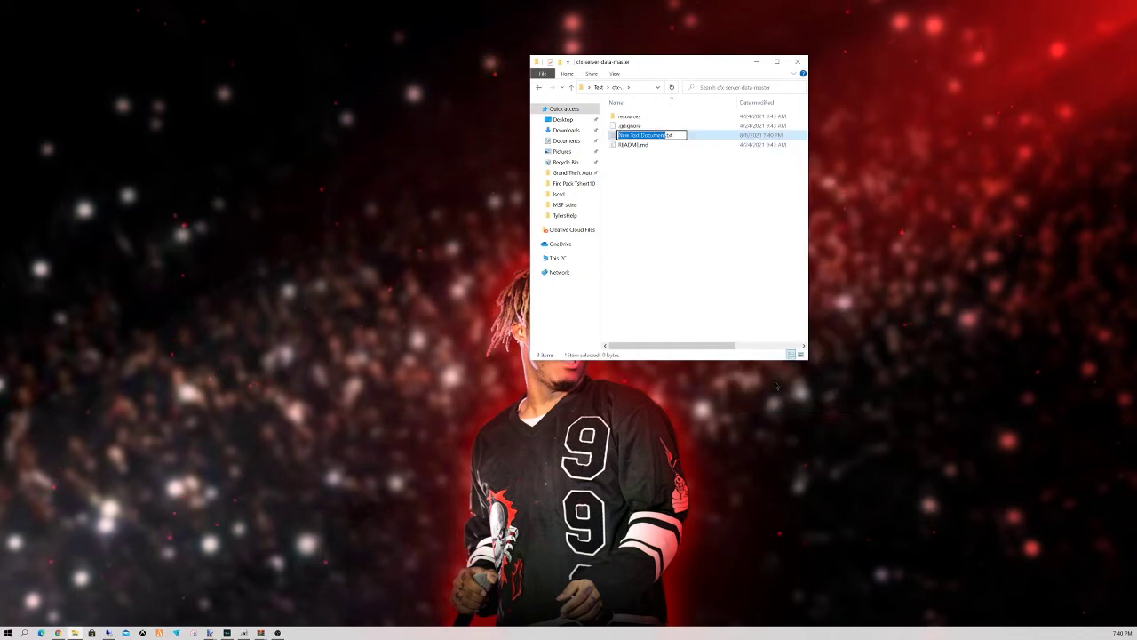
{"action": "type", "text": "server."}
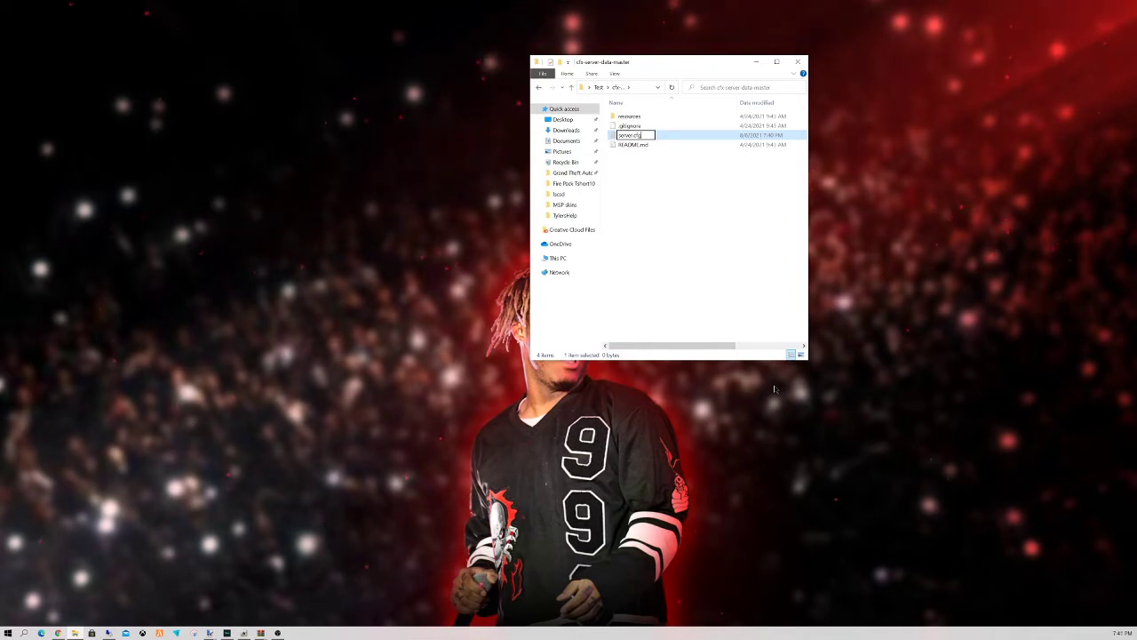
{"action": "type", "text": "cfg"}
{"action": "key", "text": "Return"}
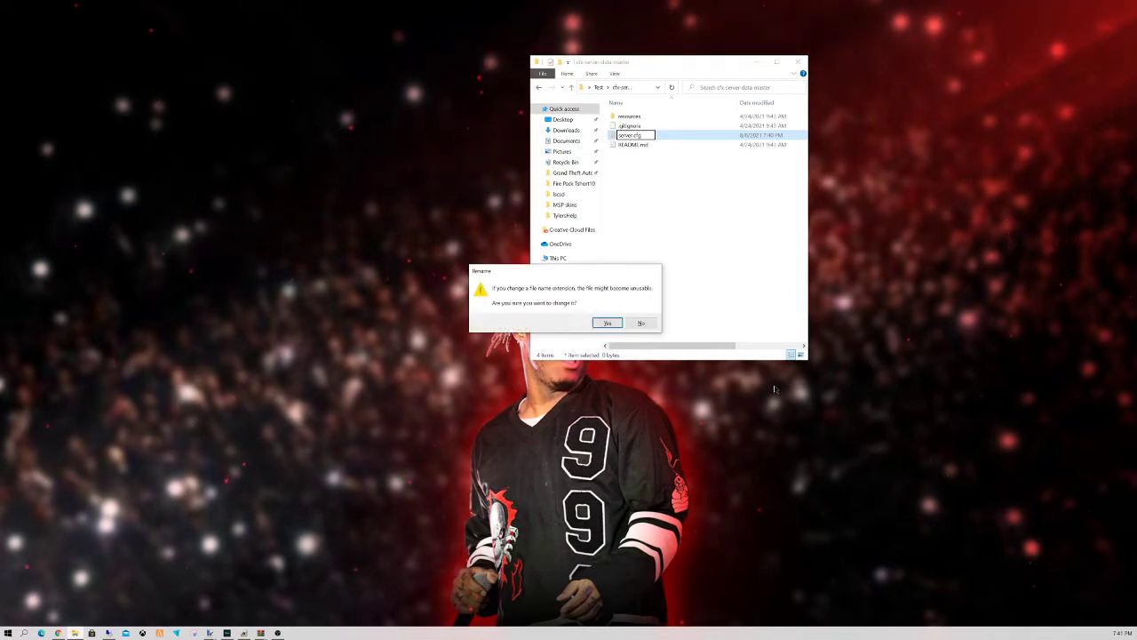
{"action": "left_click", "coordinate": [607, 324]}
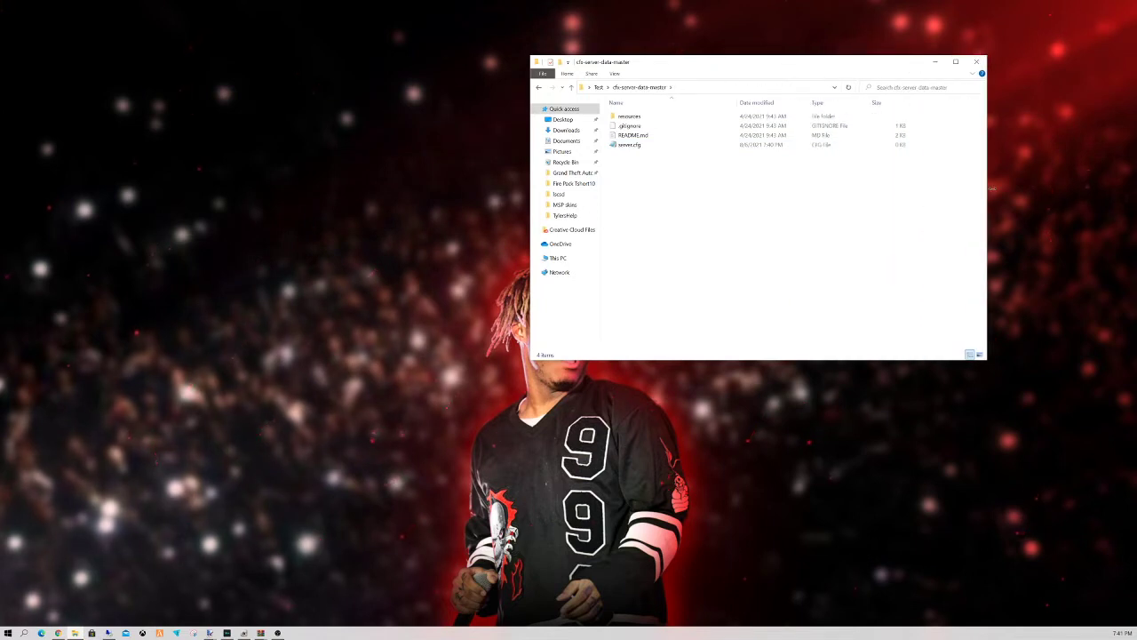
{"action": "left_click", "coordinate": [645, 151]}
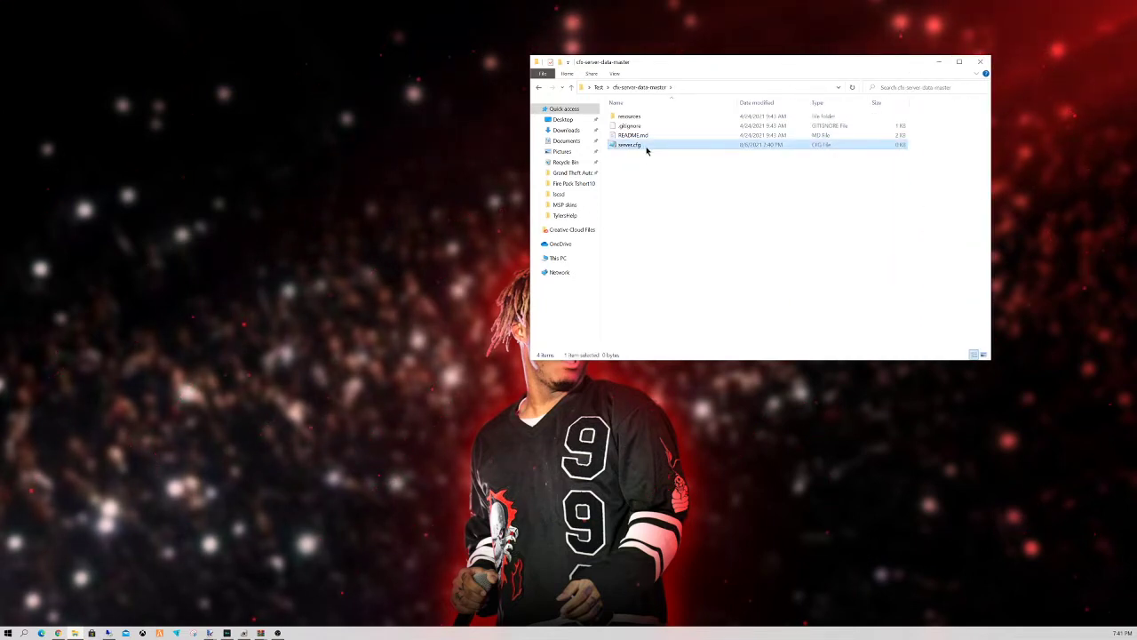
Step: Open the empty server.cfg in Visual Studio Code from its context menu
{"action": "right_click", "coordinate": [646, 151]}
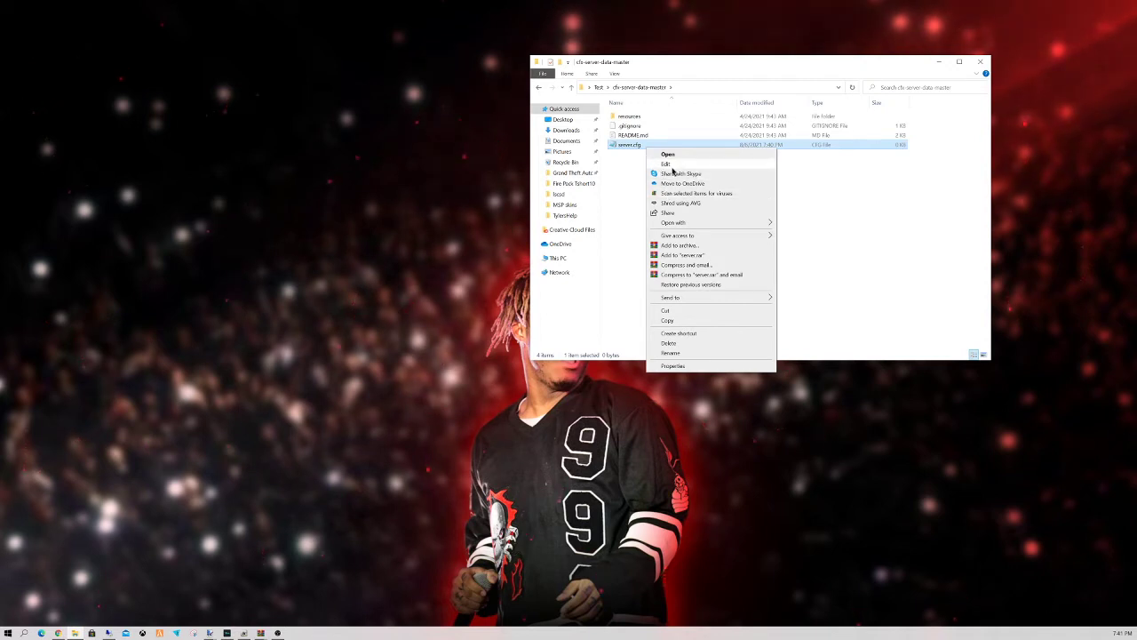
{"action": "mouse_move", "coordinate": [680, 223]}
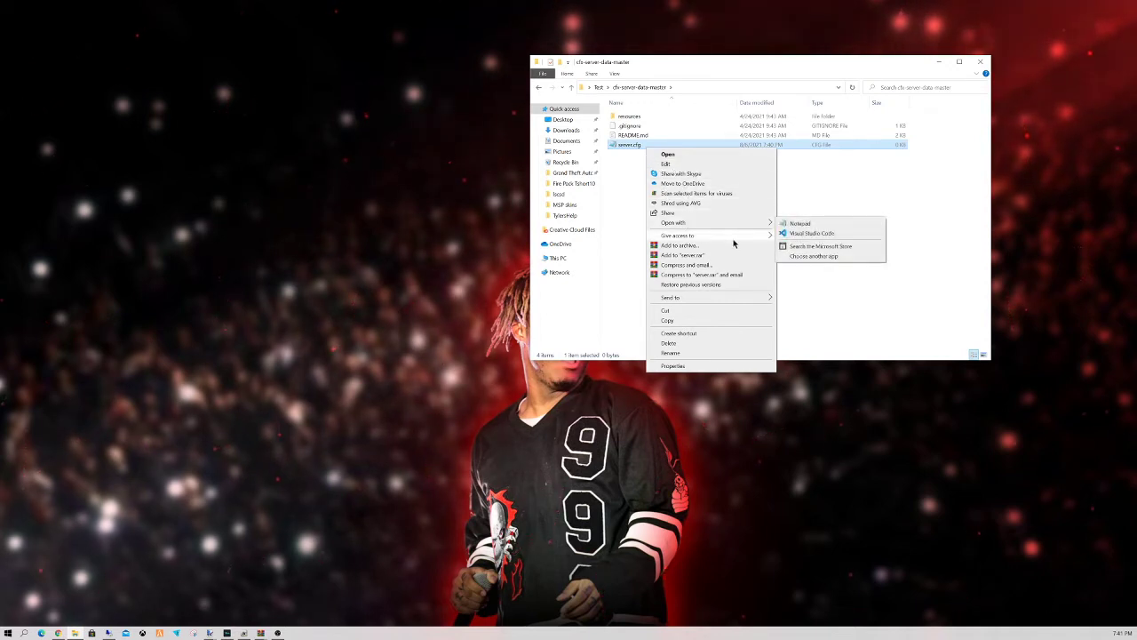
{"action": "left_click", "coordinate": [804, 234]}
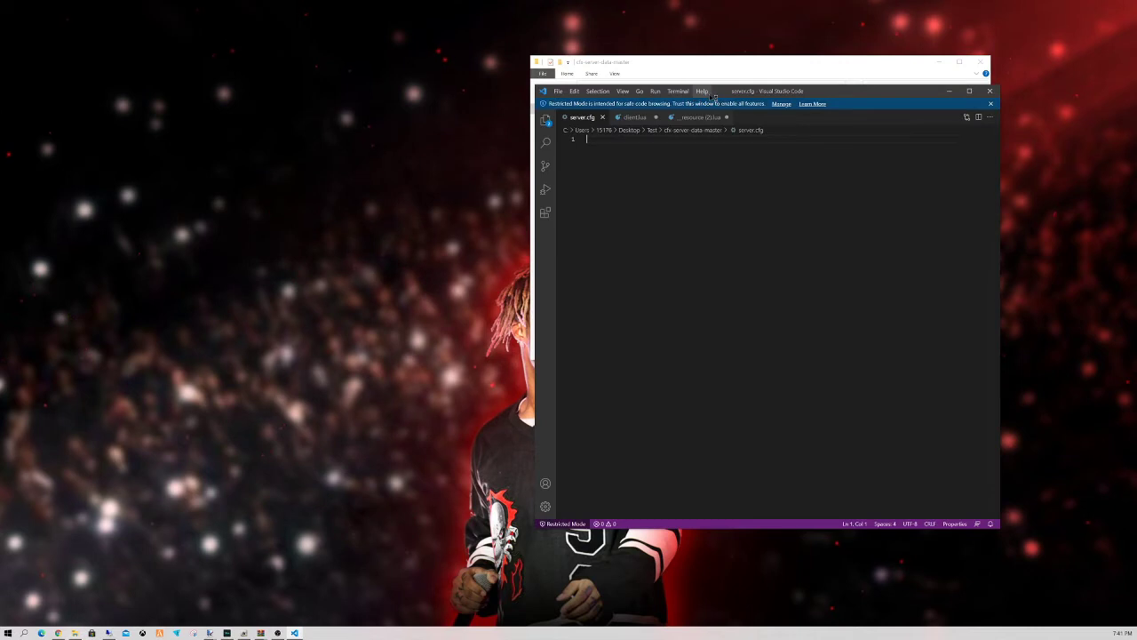
{"action": "left_click", "coordinate": [702, 90]}
{"action": "left_click", "coordinate": [869, 98]}
Step: Move the VS Code window to the upper left and bring Chrome back to the front
{"action": "left_click_drag", "start_coordinate": [824, 93], "coordinate": [328, 112]}
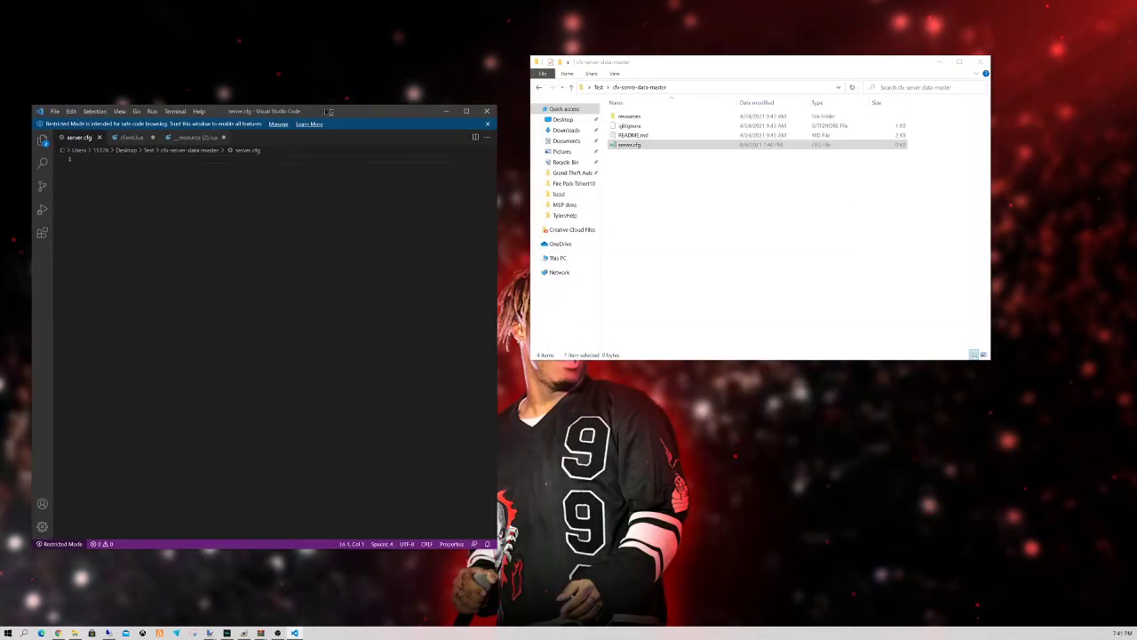
{"action": "left_click_drag", "start_coordinate": [400, 107], "coordinate": [451, 35]}
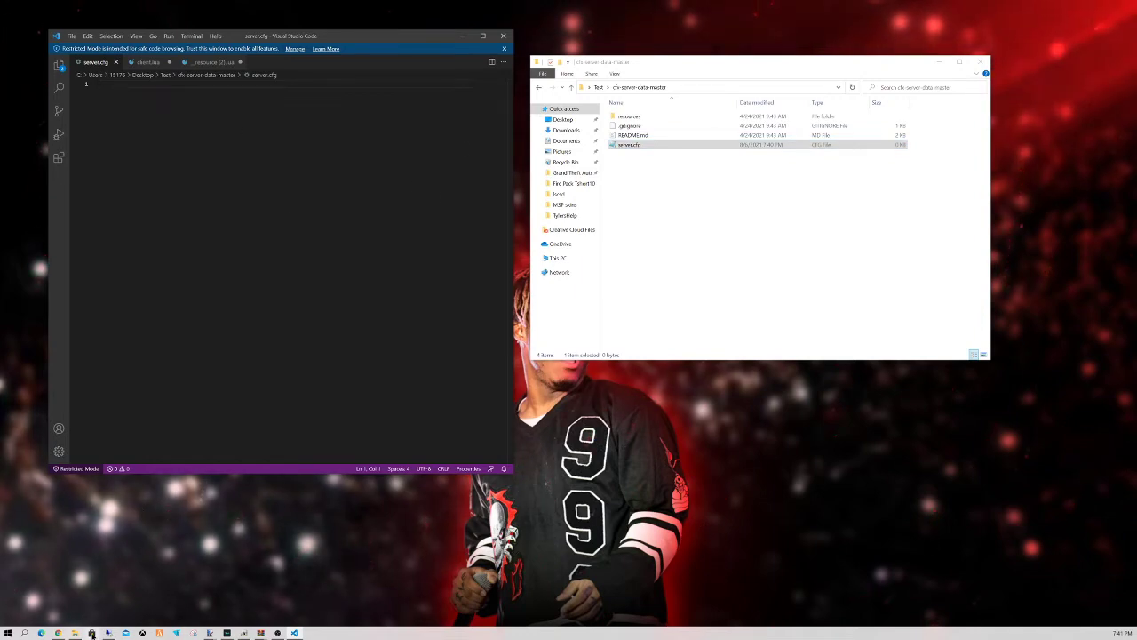
{"action": "left_click", "coordinate": [58, 633]}
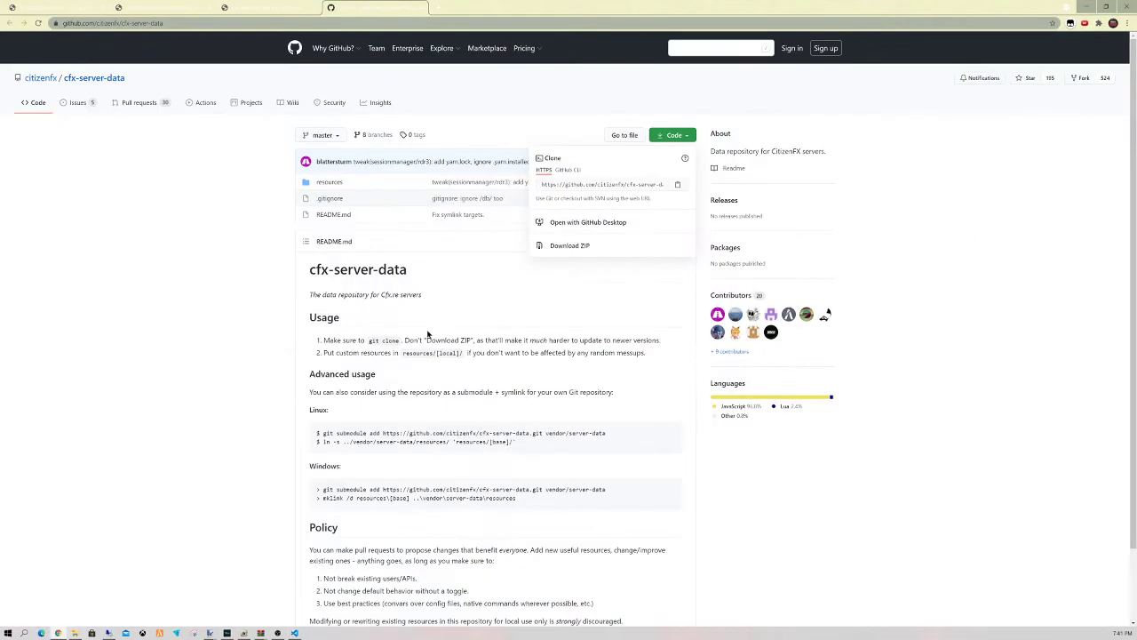
Step: Switch to the FiveM Docs setup page and scroll down to the example server.cfg
{"action": "left_click", "coordinate": [67, 5]}
{"action": "scroll", "coordinate": [600, 224], "scroll_direction": "down", "scroll_amount": 1}
{"action": "scroll", "coordinate": [600, 224], "scroll_direction": "down", "scroll_amount": 15}
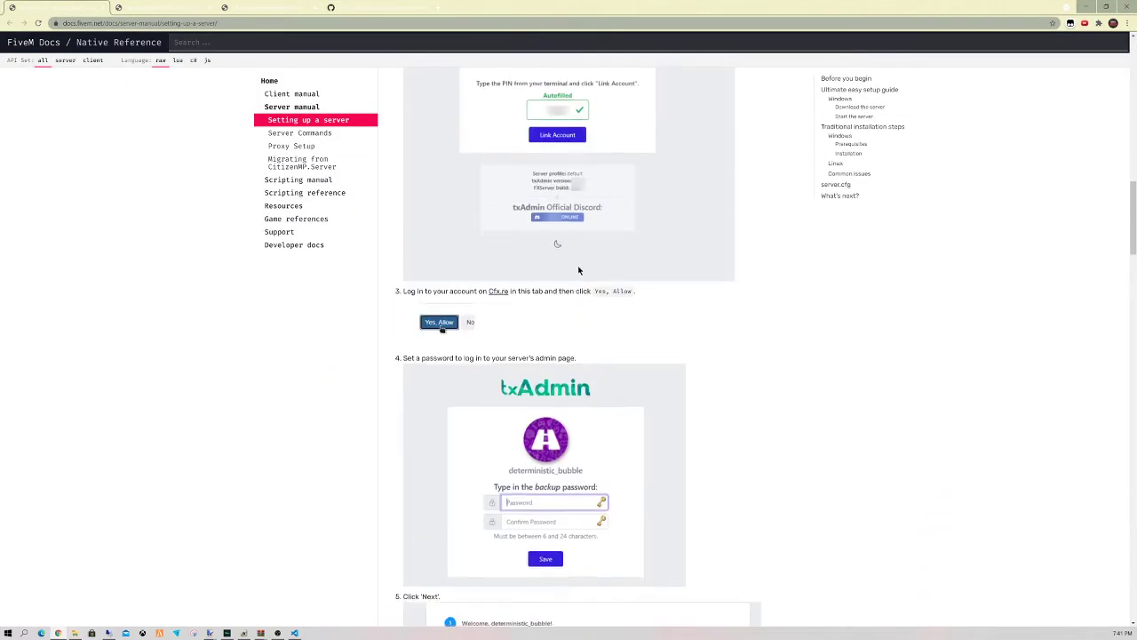
{"action": "scroll", "coordinate": [580, 268], "scroll_direction": "down", "scroll_amount": 20}
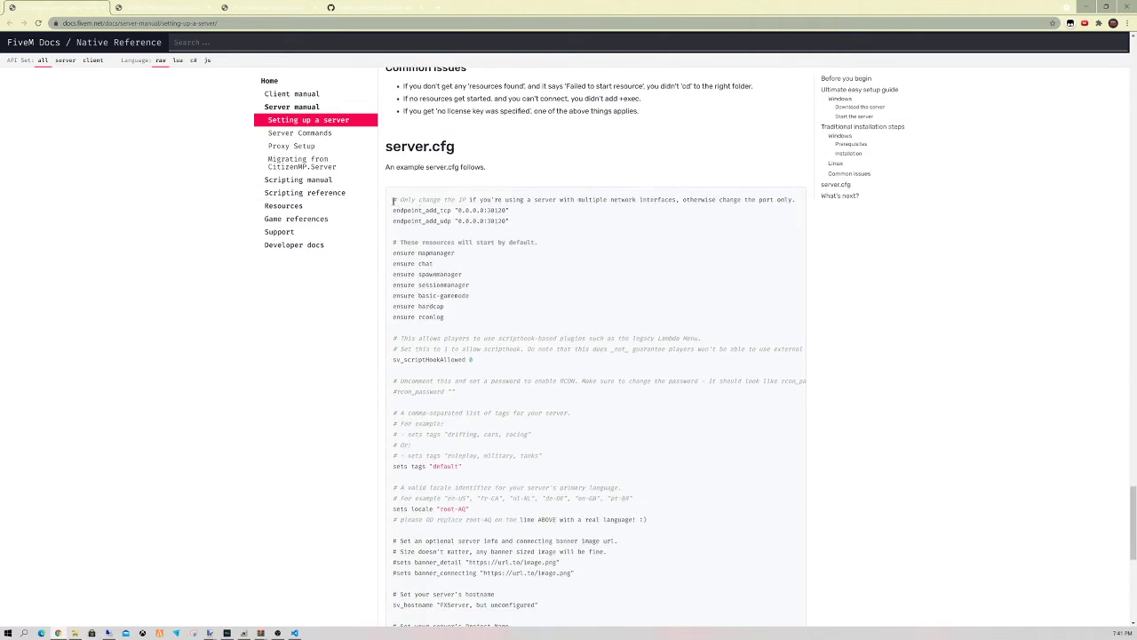
Step: Copy the whole example server.cfg code block, then minimise Chrome
{"action": "left_click_drag", "start_coordinate": [394, 199], "coordinate": [423, 525]}
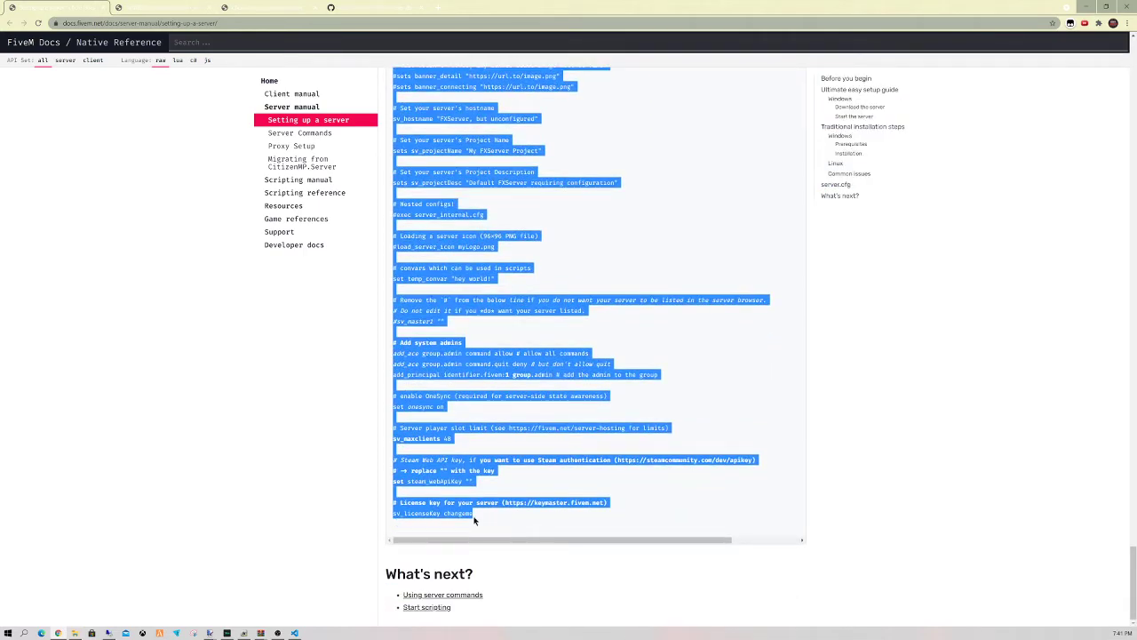
{"action": "scroll", "coordinate": [538, 428], "scroll_direction": "up", "scroll_amount": 10}
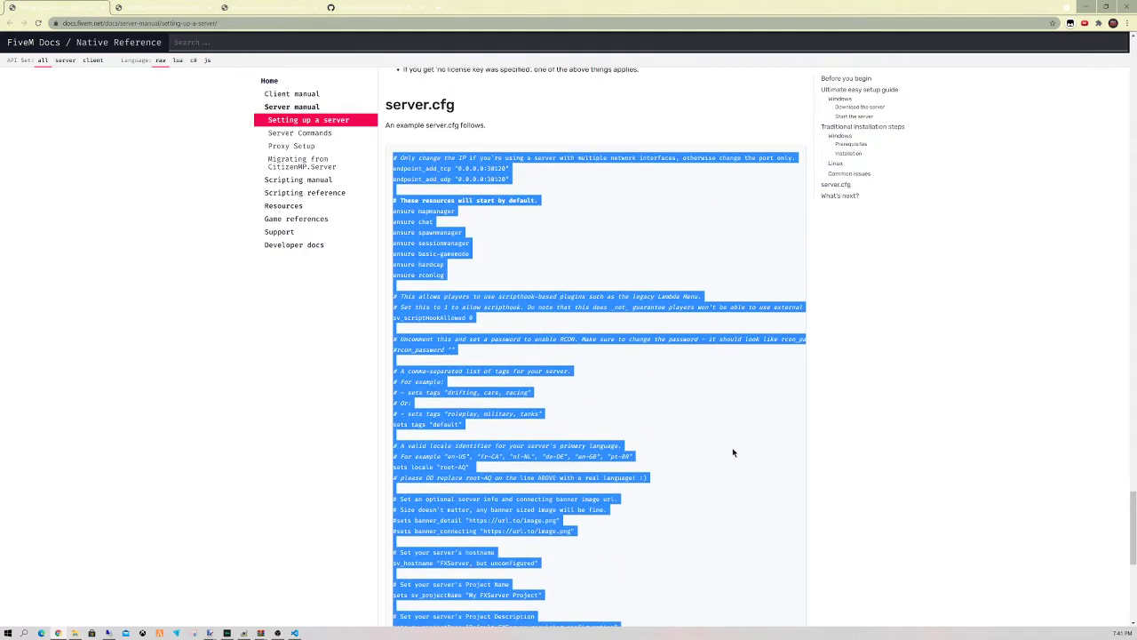
{"action": "scroll", "coordinate": [534, 390], "scroll_direction": "down", "scroll_amount": 10}
{"action": "scroll", "coordinate": [538, 392], "scroll_direction": "up", "scroll_amount": 6}
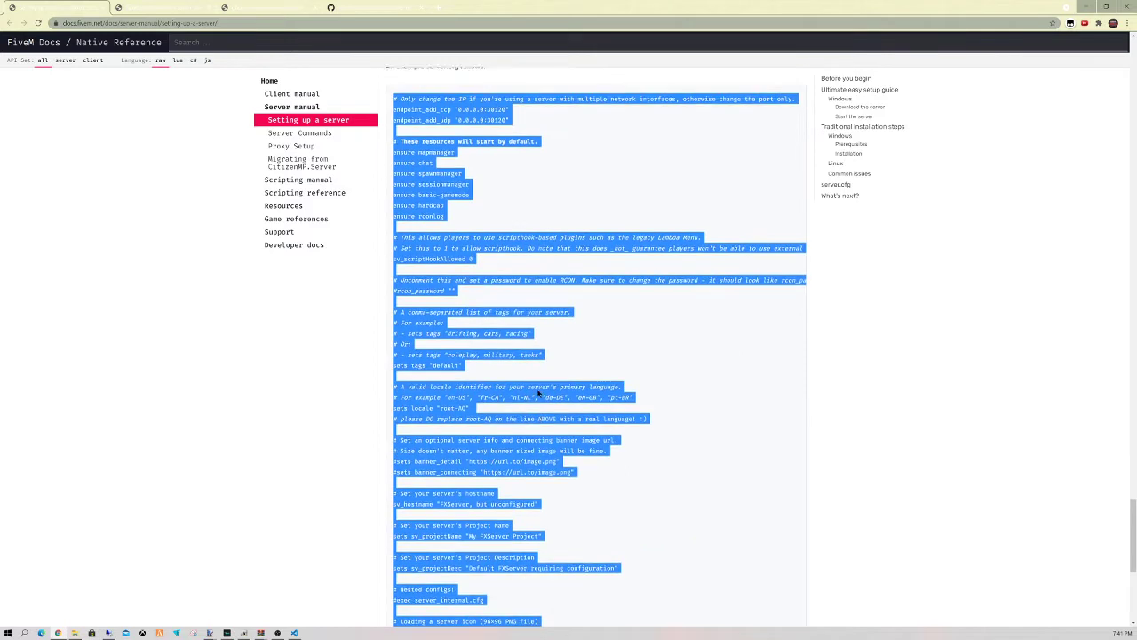
{"action": "right_click", "coordinate": [419, 310]}
{"action": "left_click", "coordinate": [428, 320]}
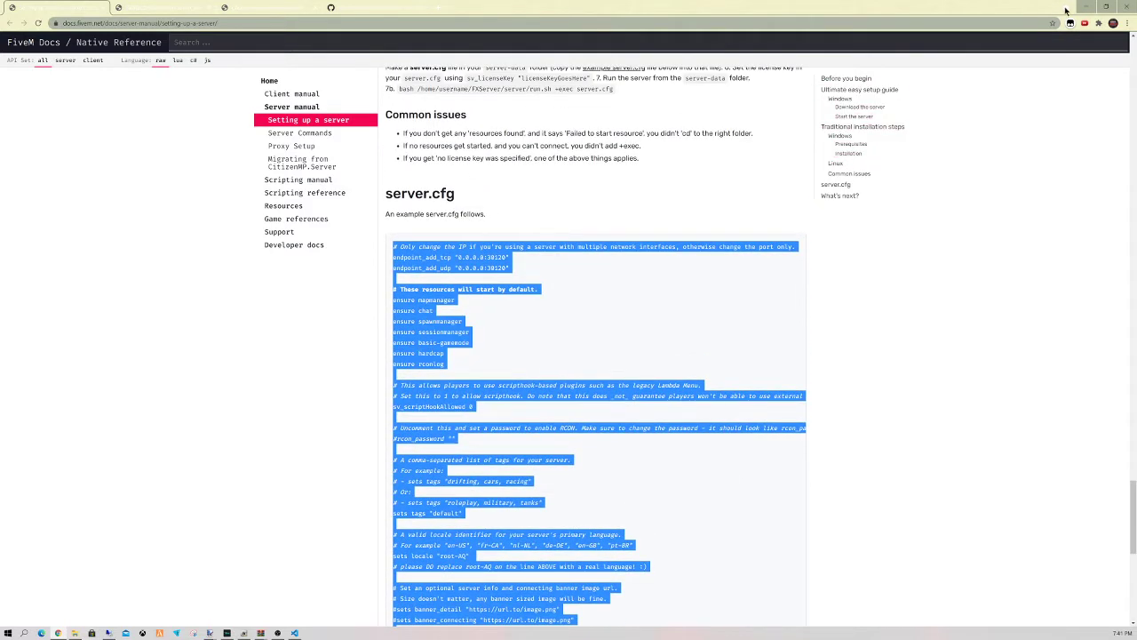
{"action": "left_click", "coordinate": [1086, 7]}
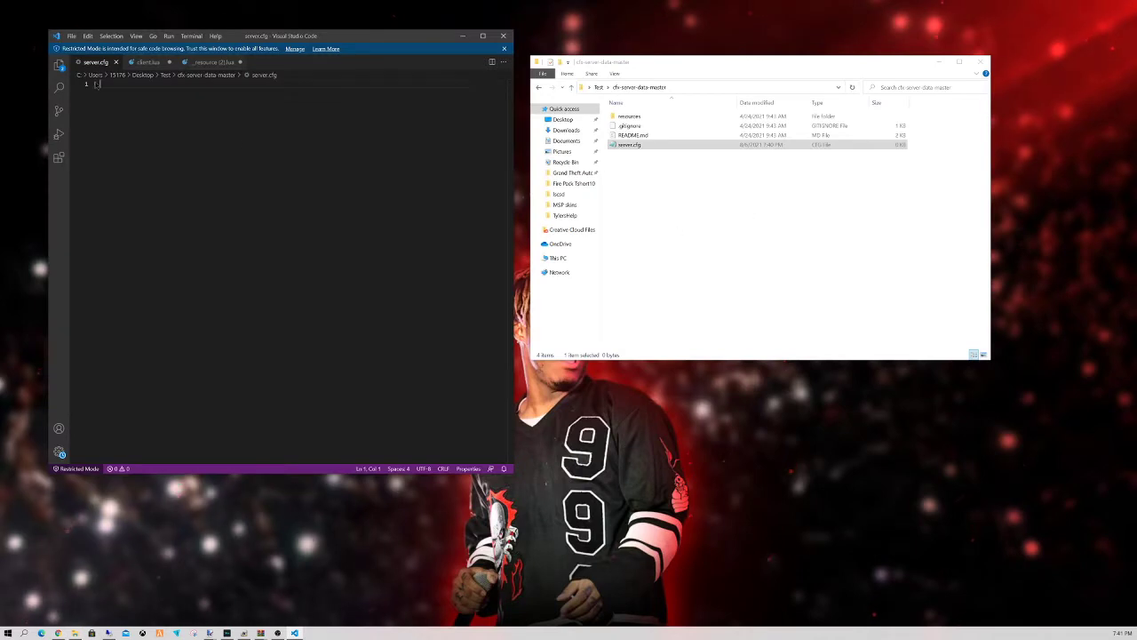
Step: Paste the 76-line example config into server.cfg and save it at 2.59 KB
{"action": "left_click", "coordinate": [106, 85]}
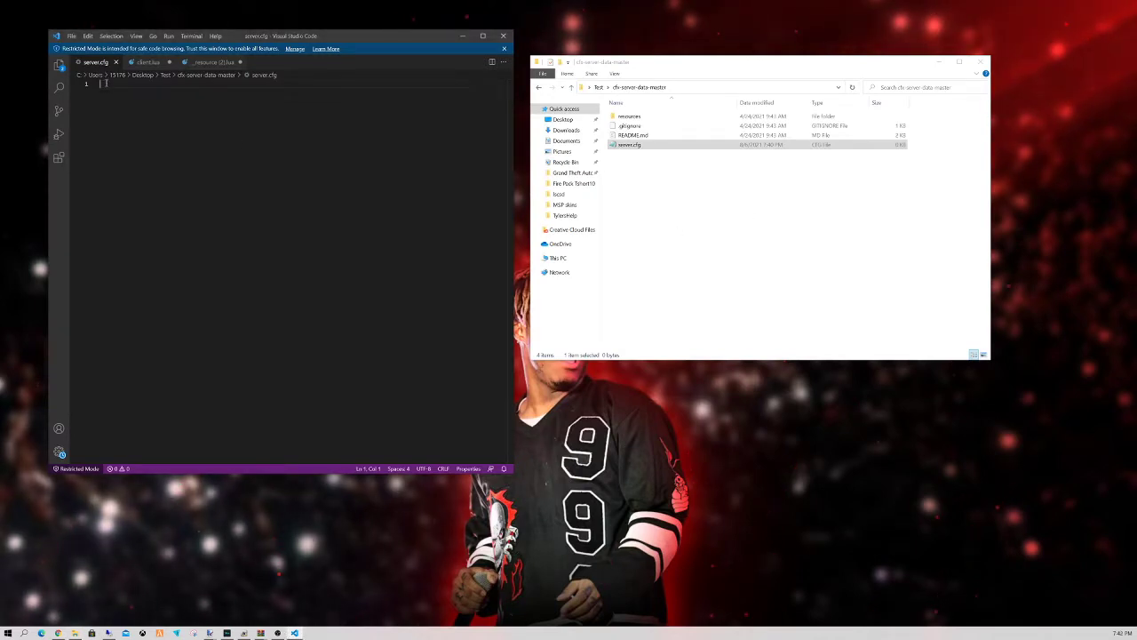
{"action": "key", "text": "ctrl+v"}
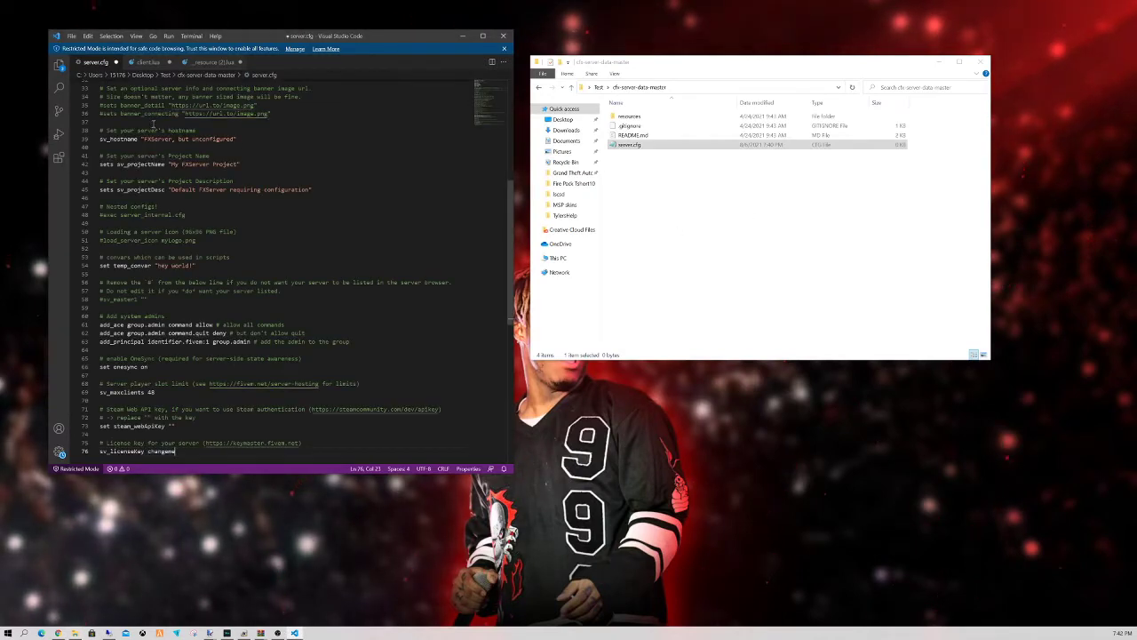
{"action": "key", "text": "ctrl+s"}
{"action": "scroll", "coordinate": [171, 262], "scroll_direction": "up", "scroll_amount": 10}
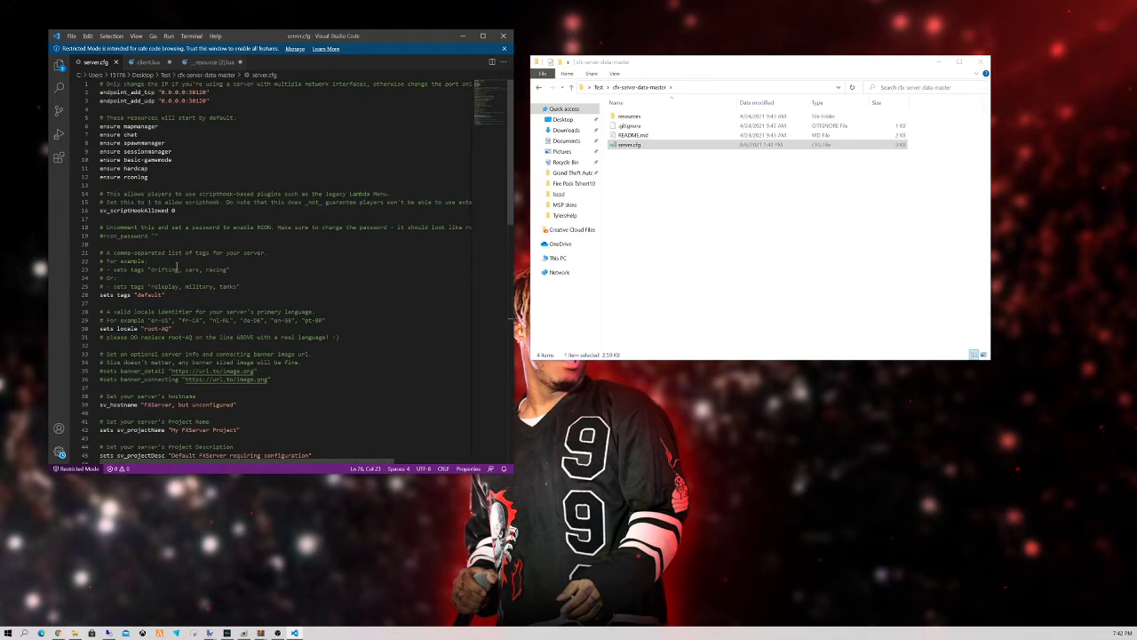
{"action": "scroll", "coordinate": [169, 192], "scroll_direction": "down", "scroll_amount": 20}
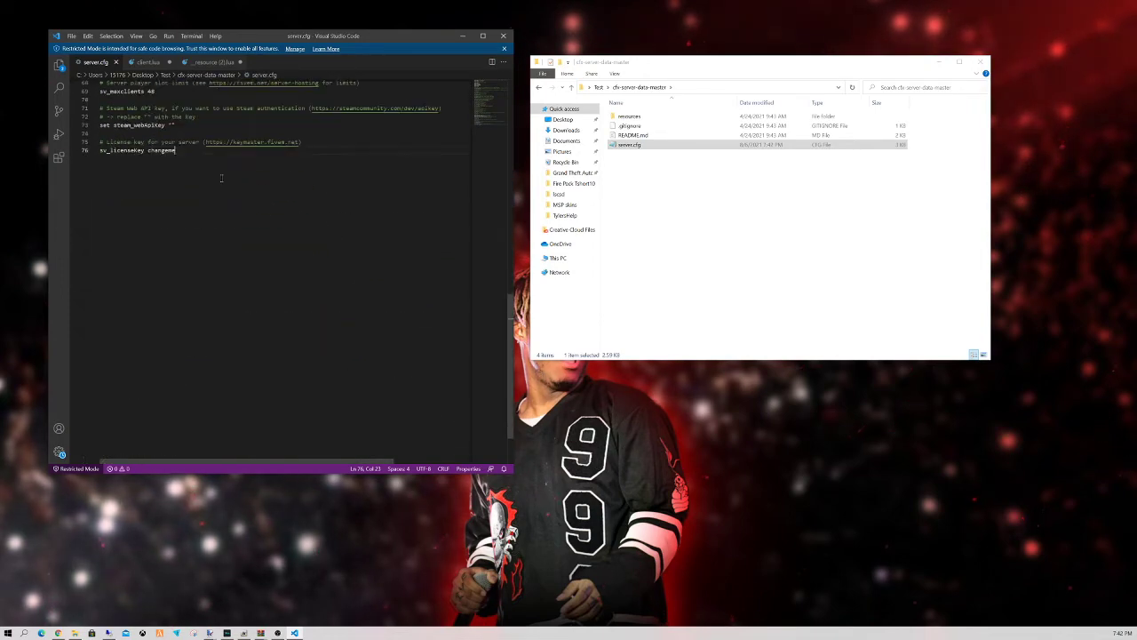
{"action": "scroll", "coordinate": [142, 177], "scroll_direction": "up", "scroll_amount": 11}
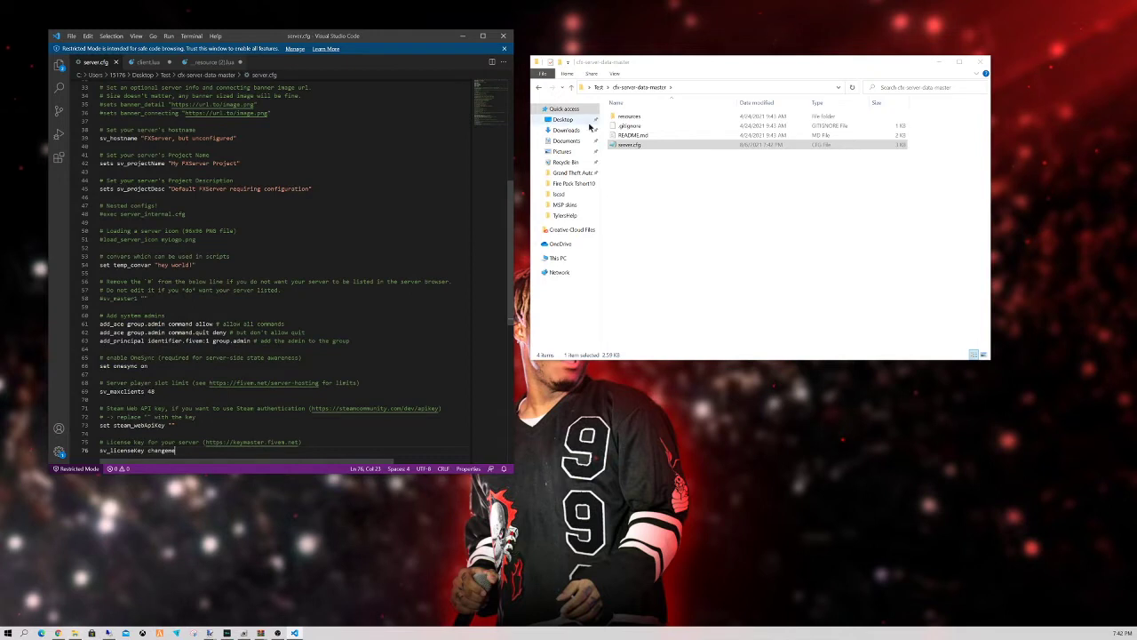